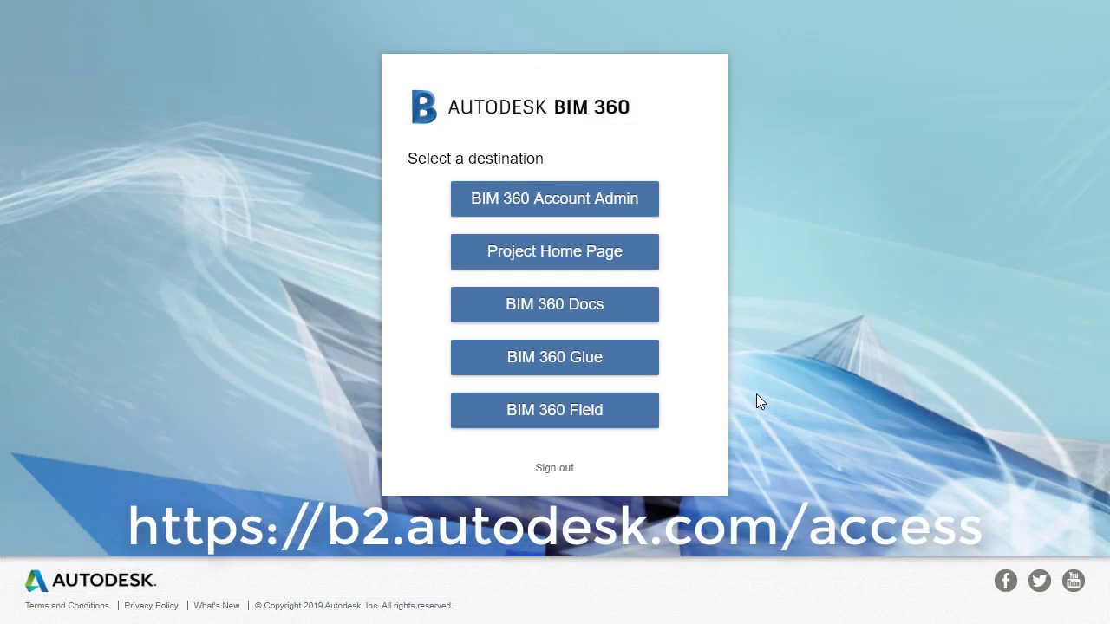
Enter BIM 360 Docs on Rte 25 Improvements and browse the project list without switching projects.
click(613, 310)
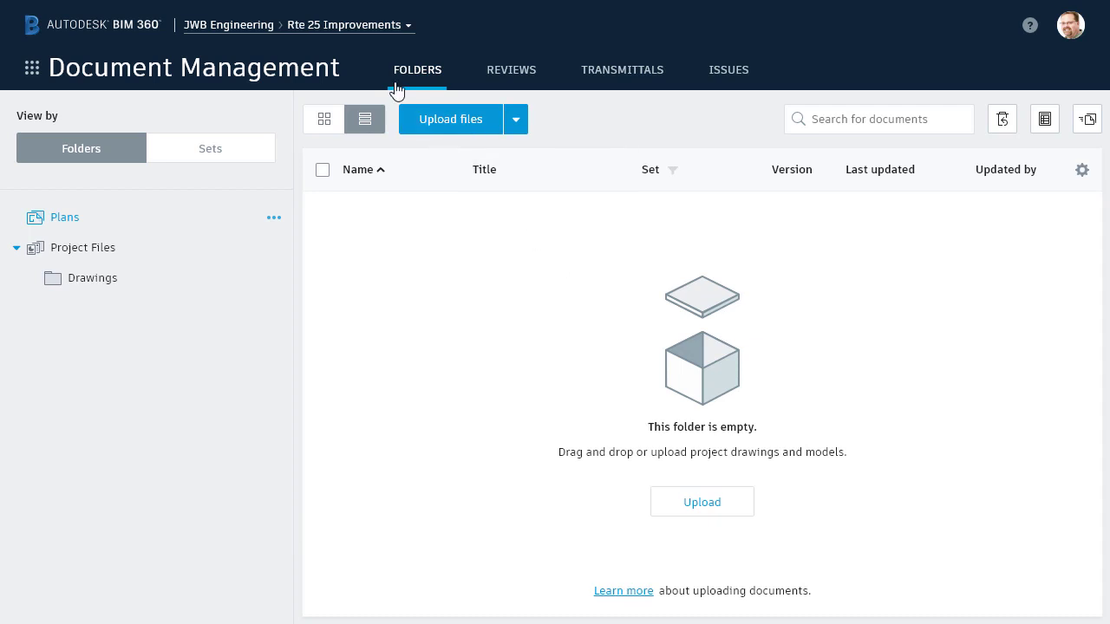
click(363, 33)
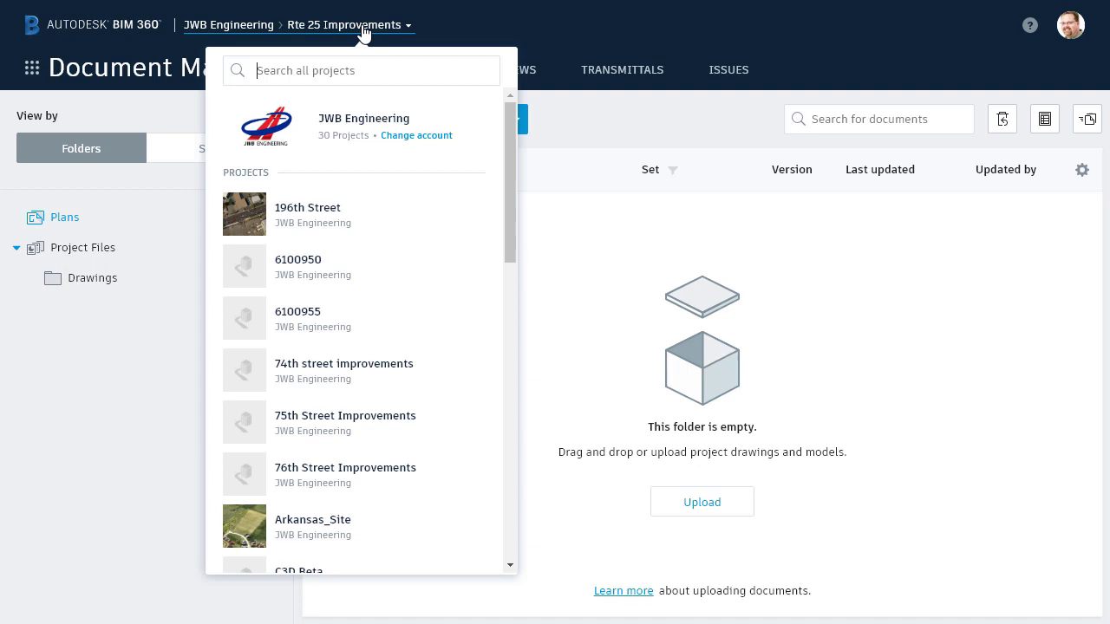
mouse_move(507, 140)
mouse_down()
mouse_move(518, 228)
mouse_move(512, 136)
mouse_up()
click(547, 128)
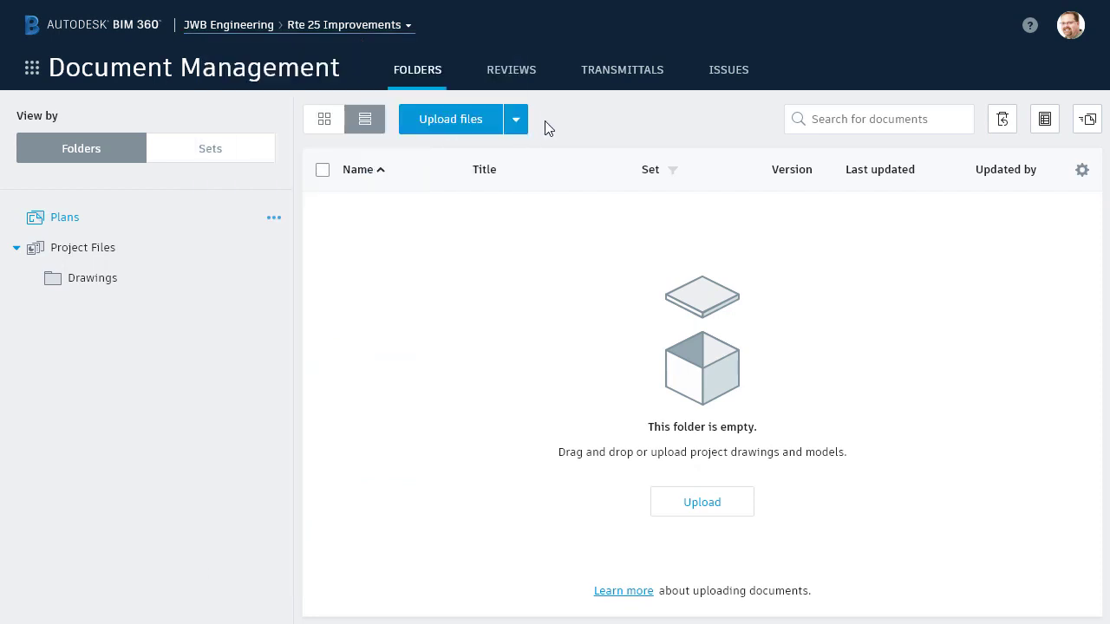
Go to Project Admin and view the Rte 25 Improvements members list.
click(32, 69)
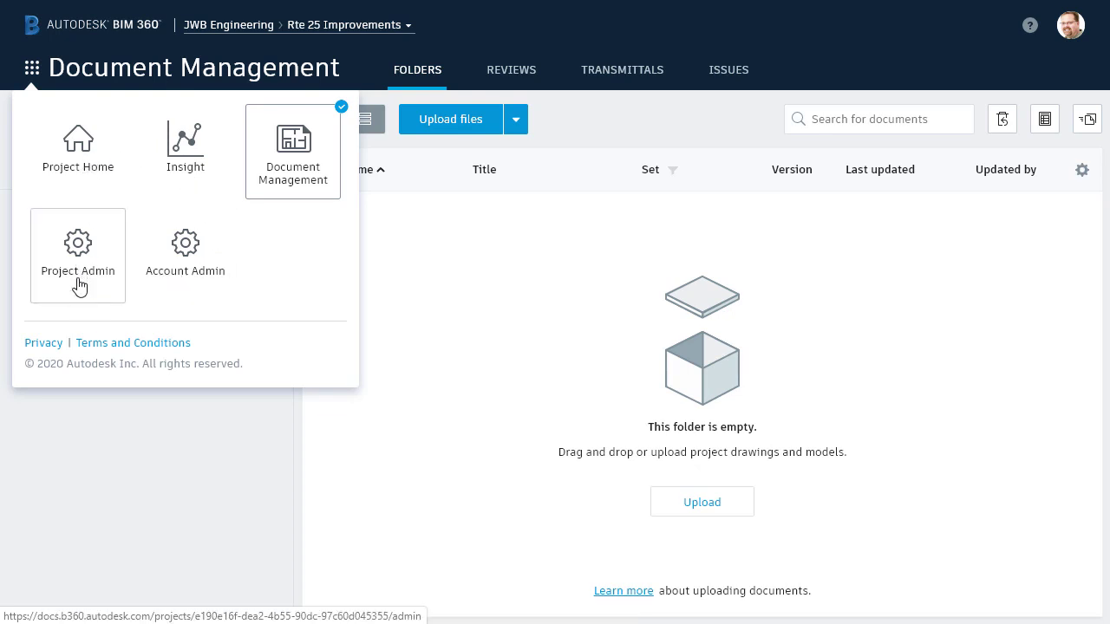
click(79, 287)
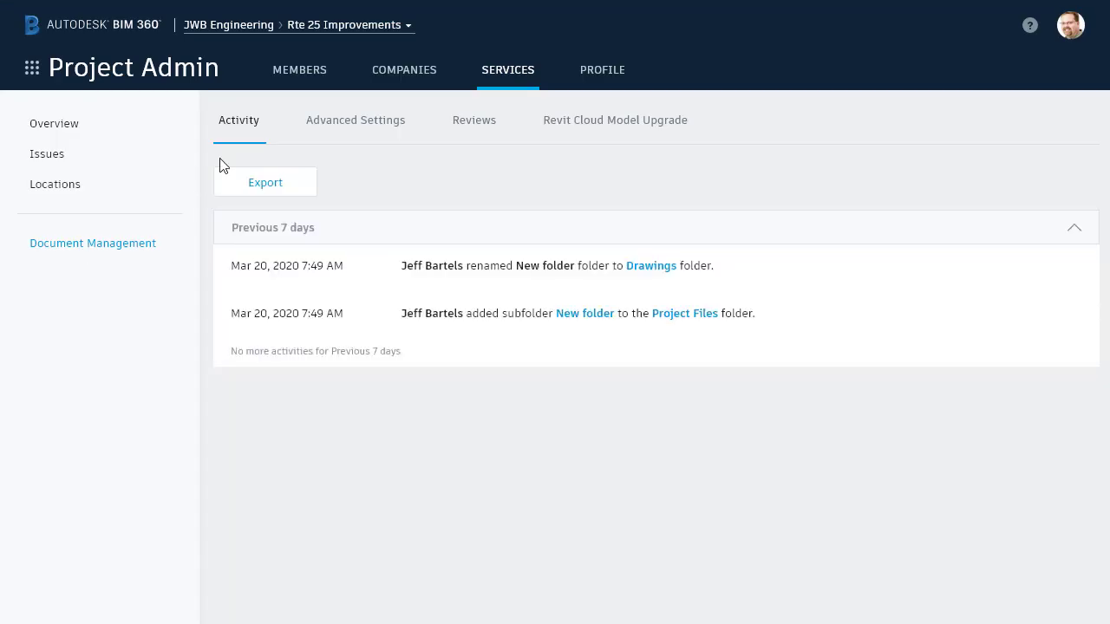
click(292, 76)
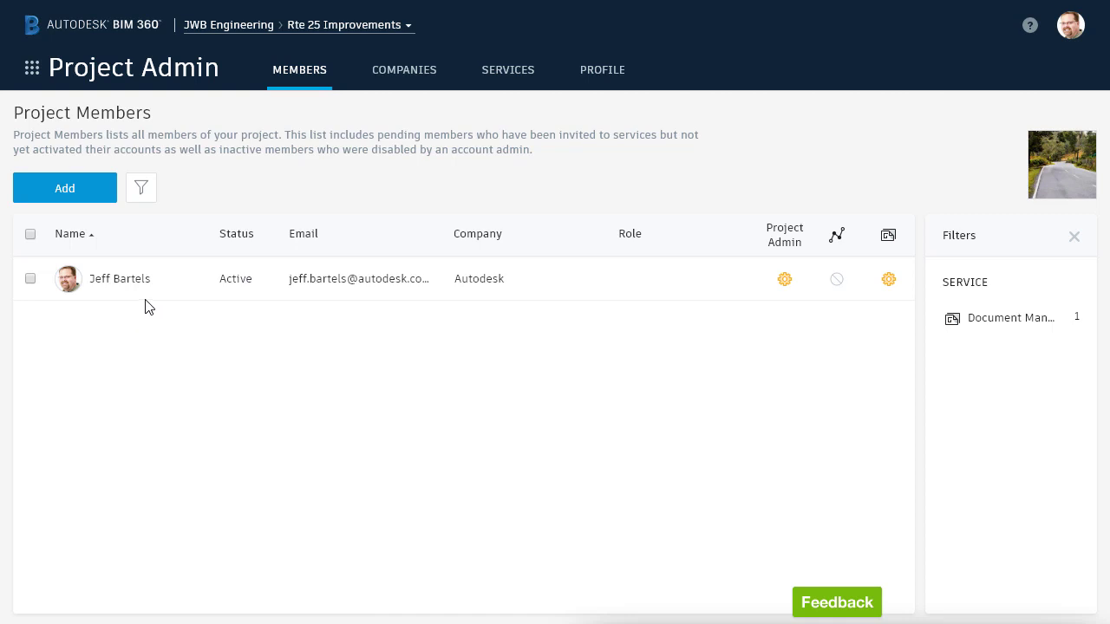
Add one invitee by their e-mail address and pick two existing users from name suggestions.
click(67, 193)
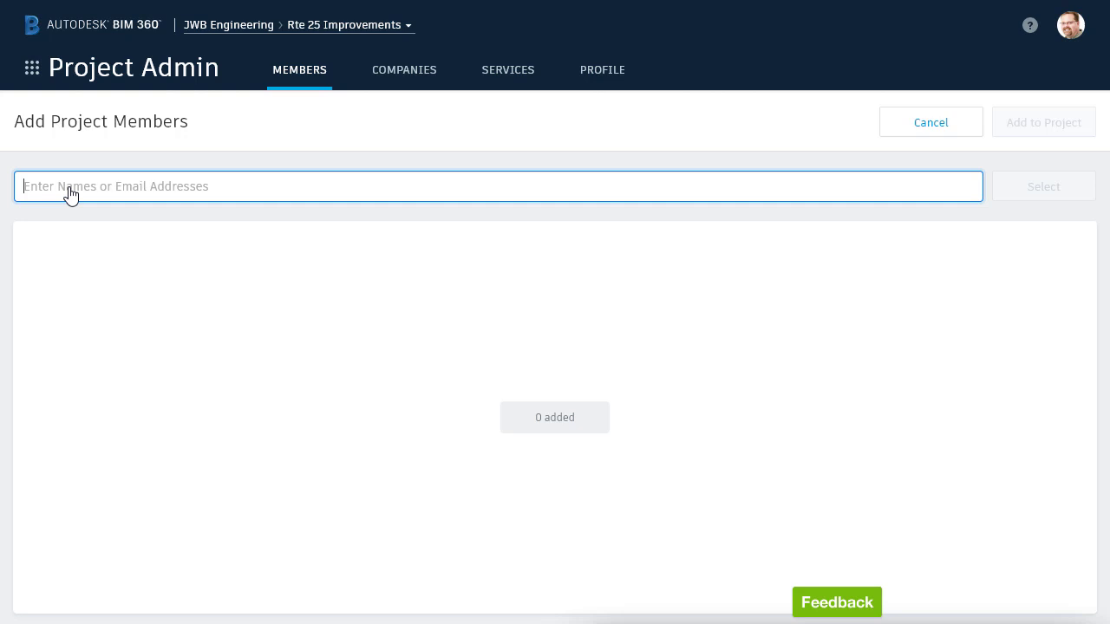
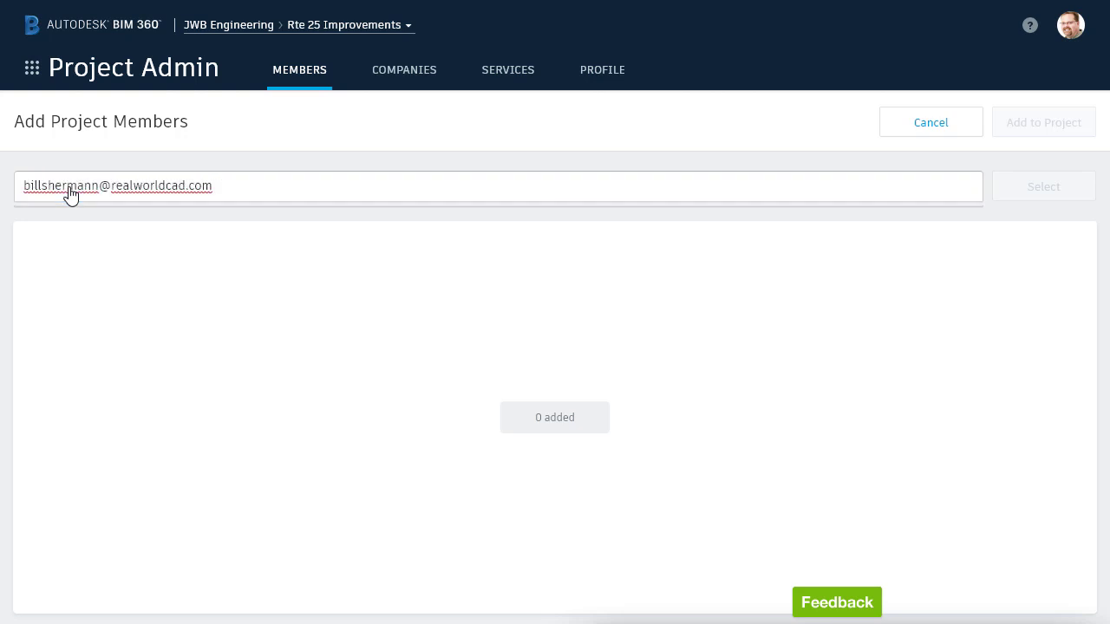
key(Return)
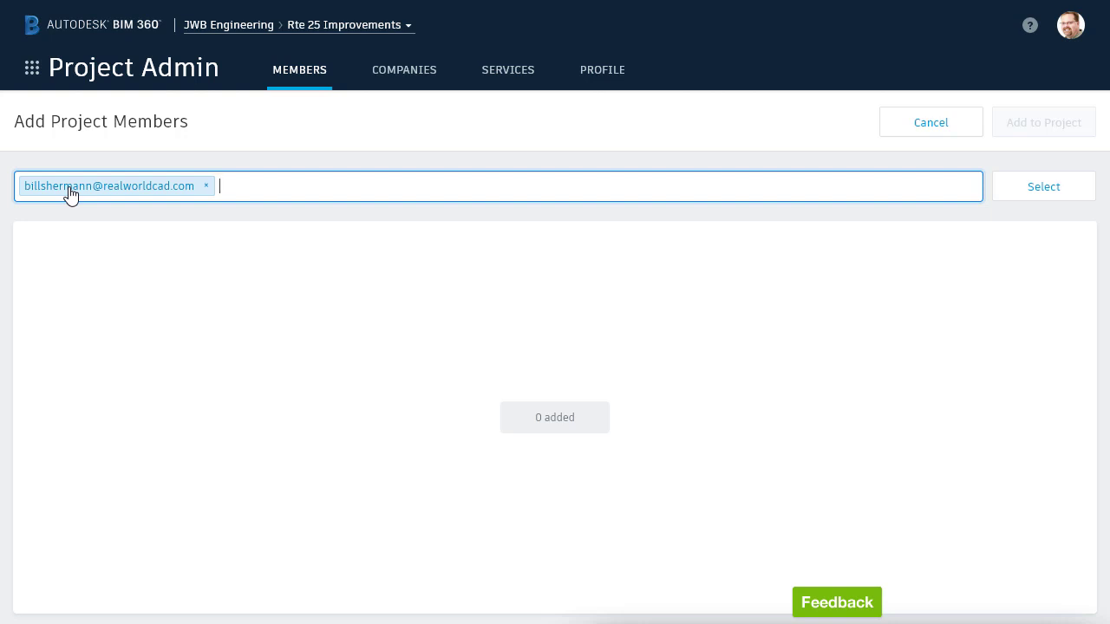
text(Jerry)
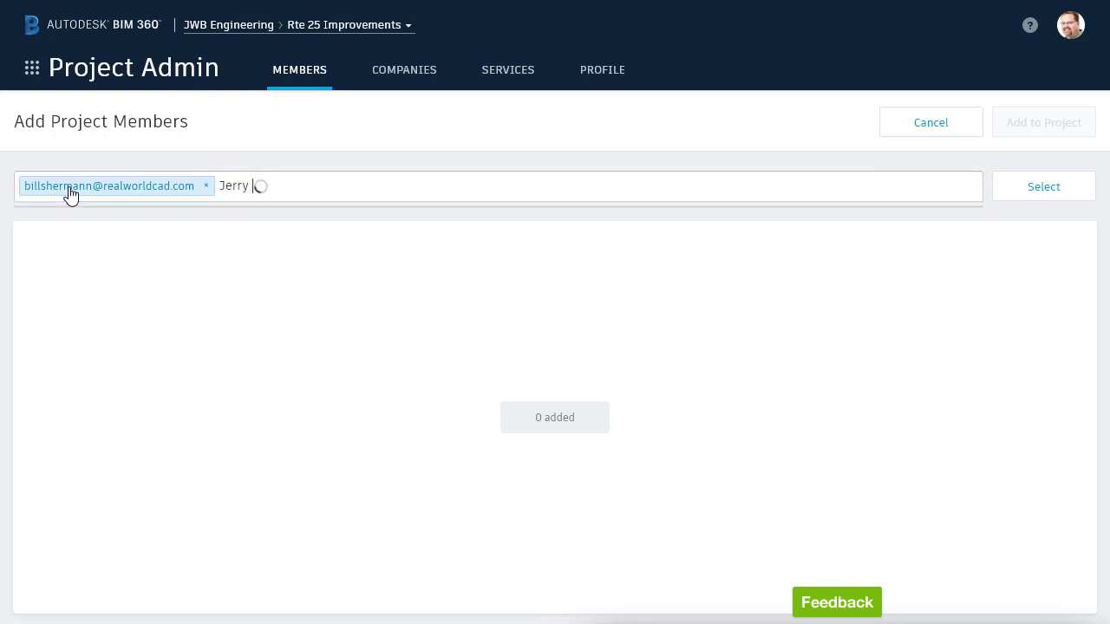
text( B)
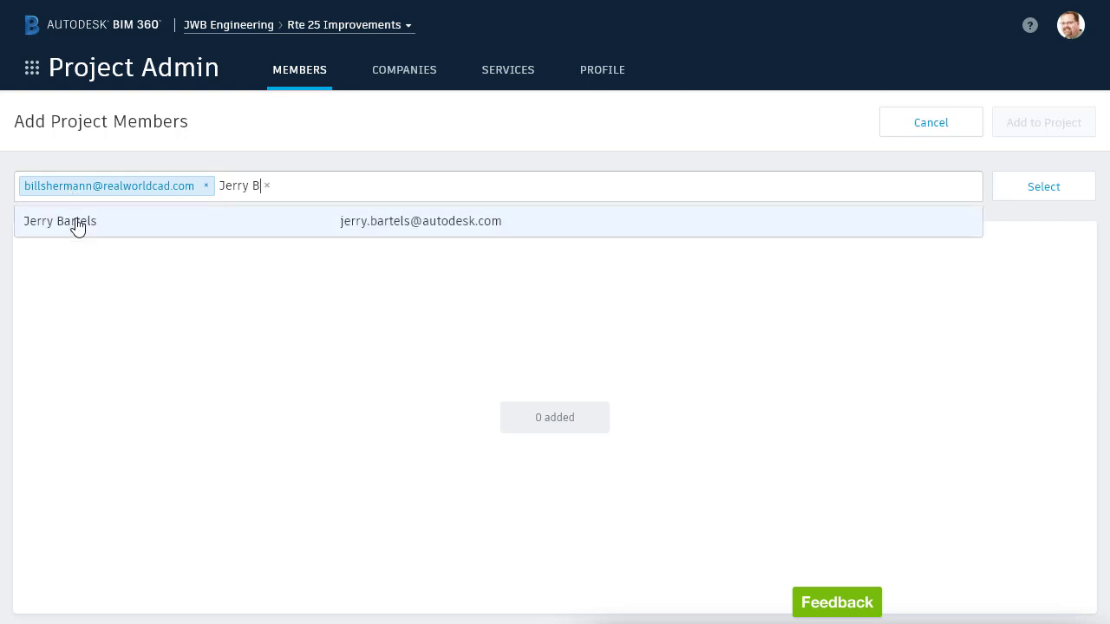
click(78, 223)
text(Alan )
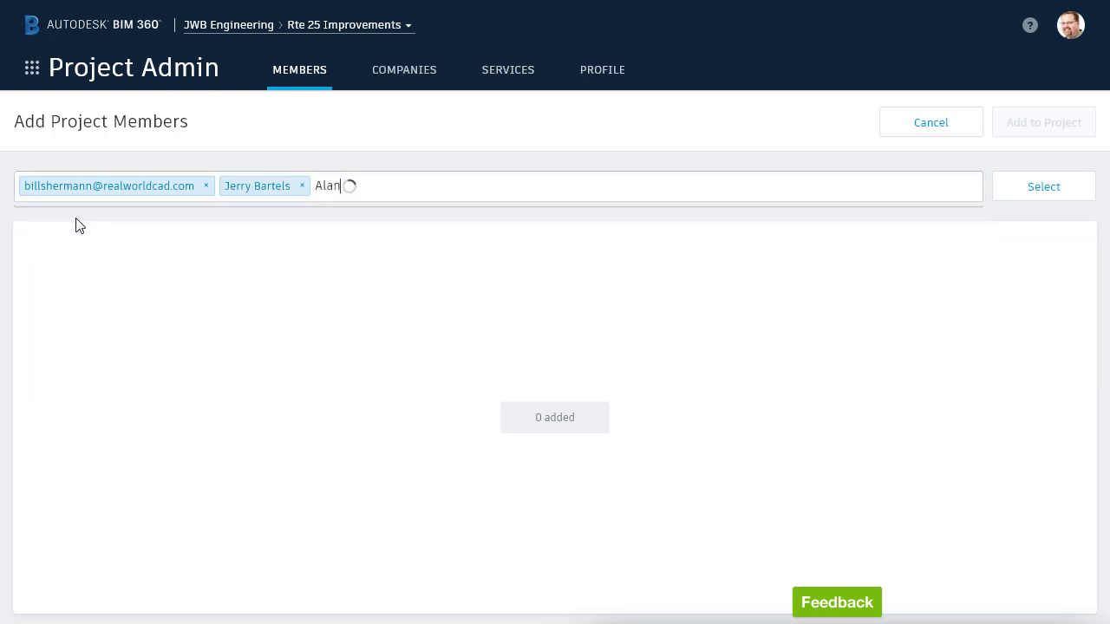
text(G)
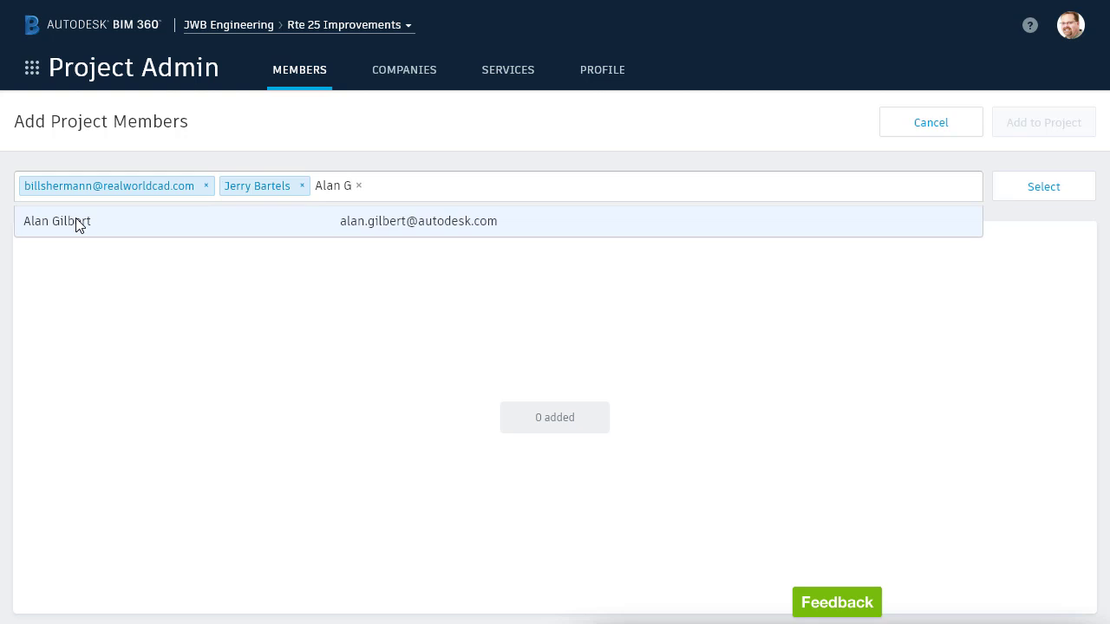
click(78, 222)
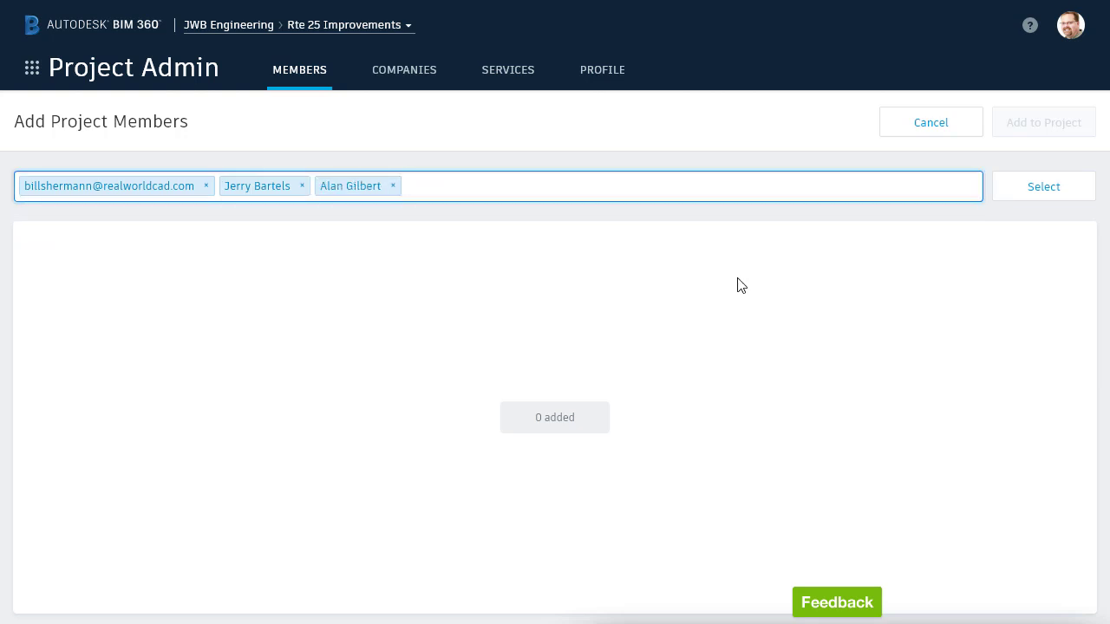
Load the three people into the details table and give the e-mail invitee the new company IEE Engineering.
click(1007, 200)
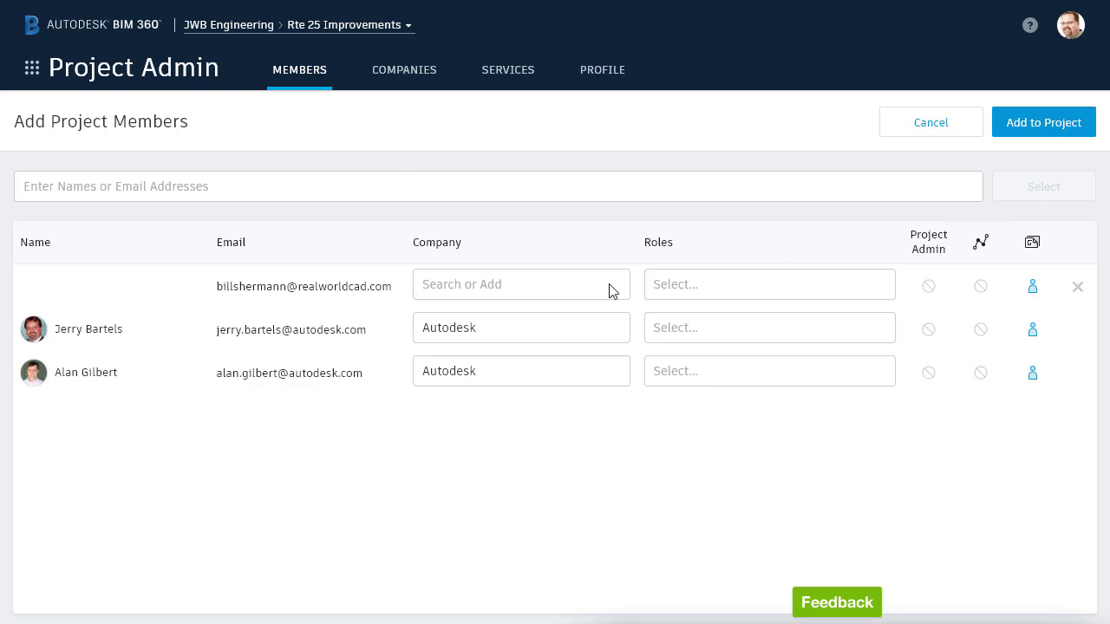
click(475, 287)
text(IEE Engineering)
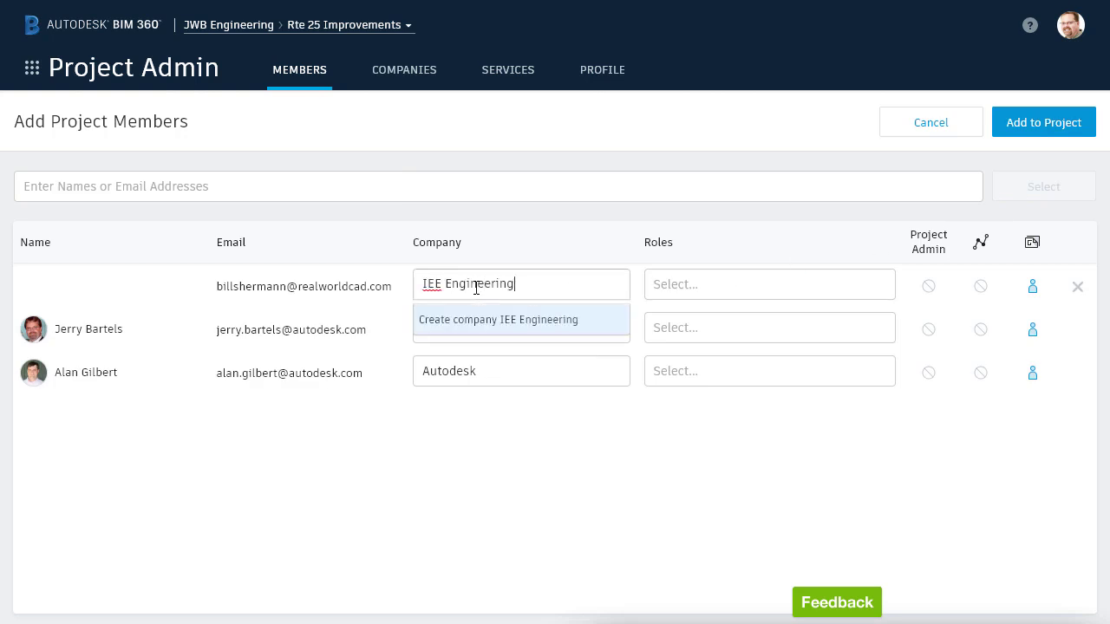
click(479, 319)
Assign Civil Engineer to the first two people and Surveyor plus Civil Engineer to the third.
click(657, 283)
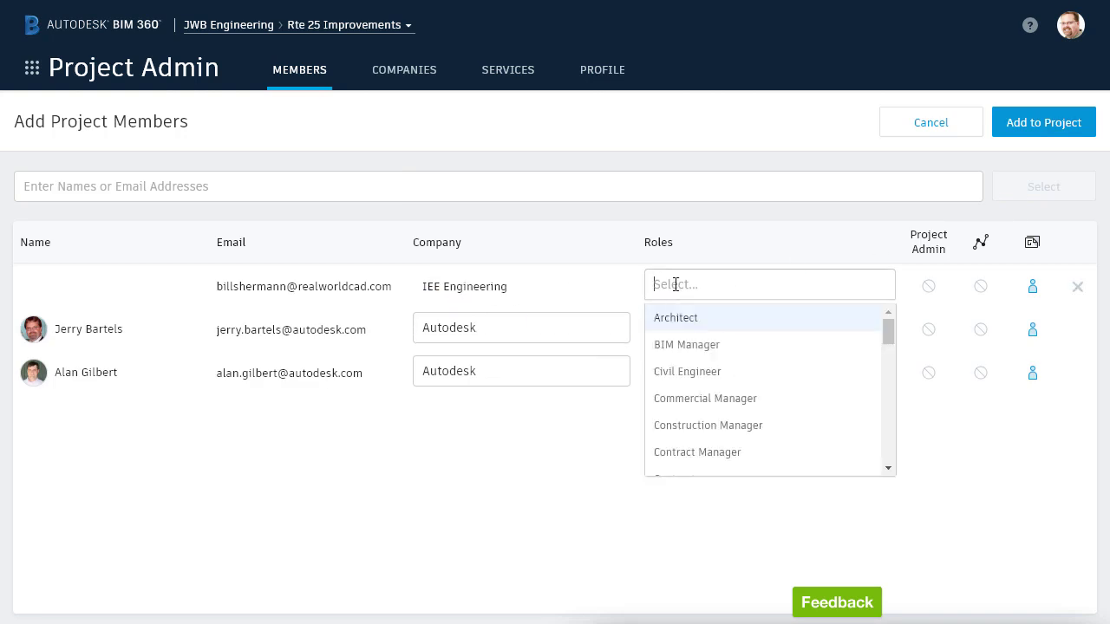
click(671, 374)
click(679, 338)
click(681, 413)
click(687, 372)
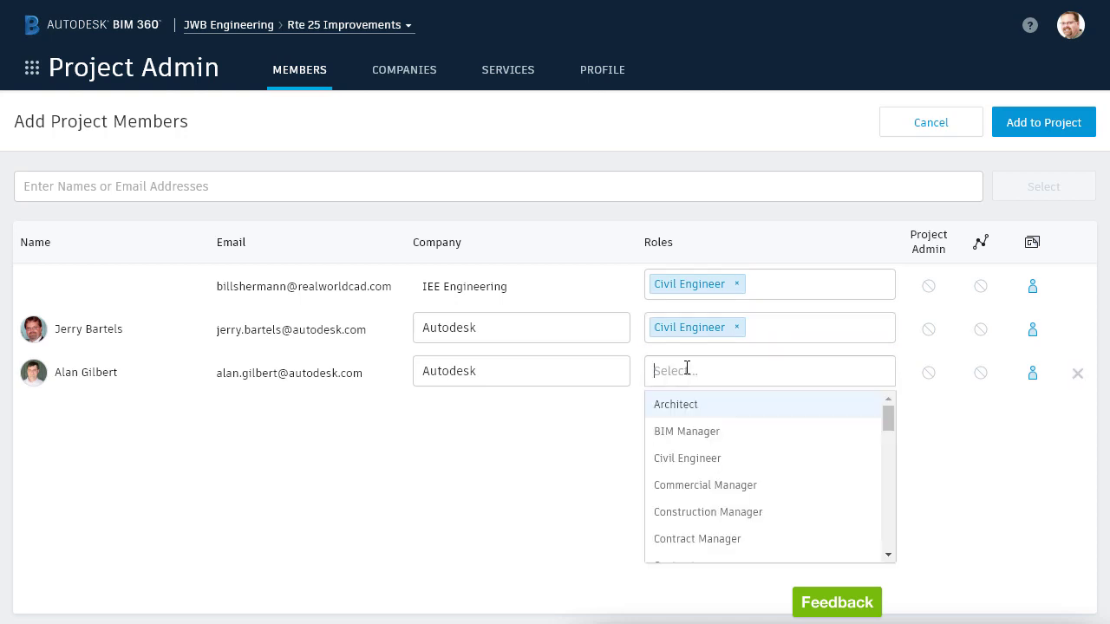
drag(885, 426, 896, 547)
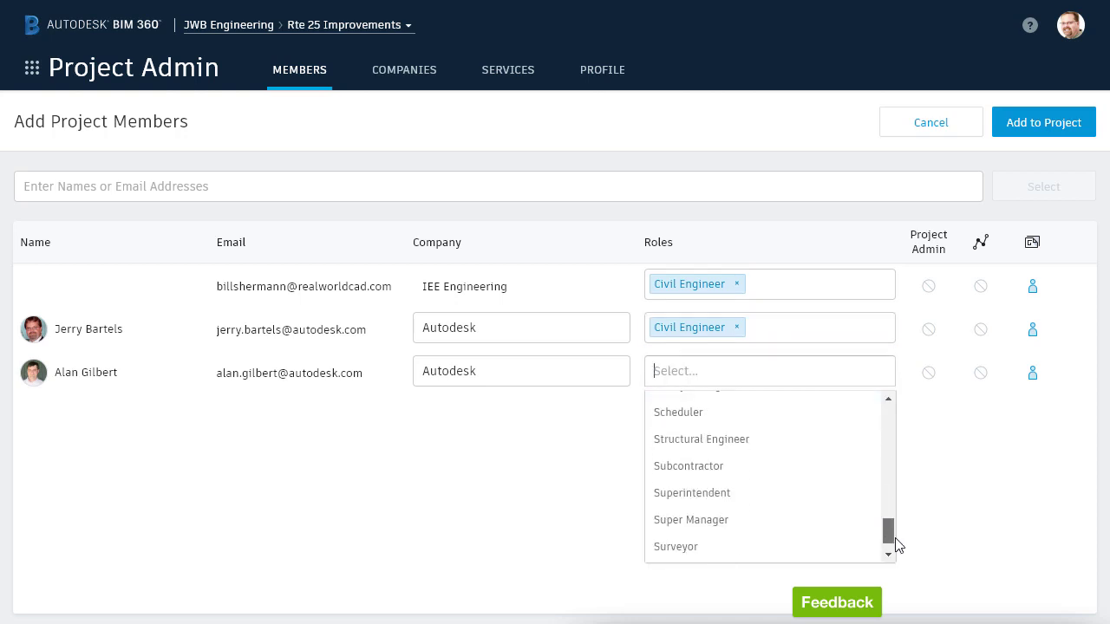
click(706, 554)
click(778, 372)
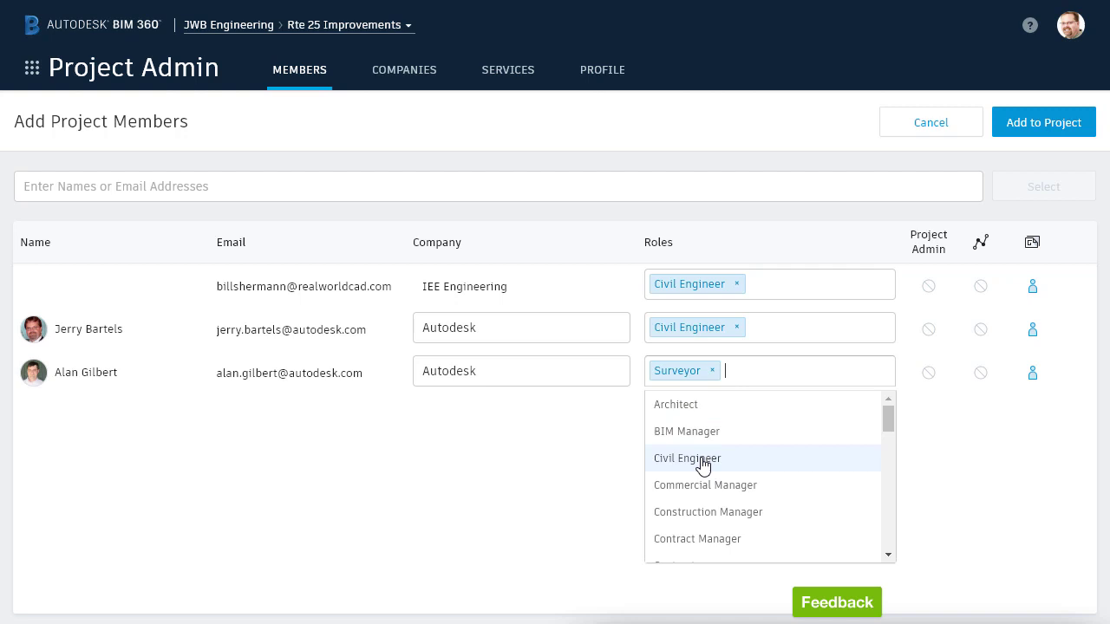
click(775, 458)
click(720, 449)
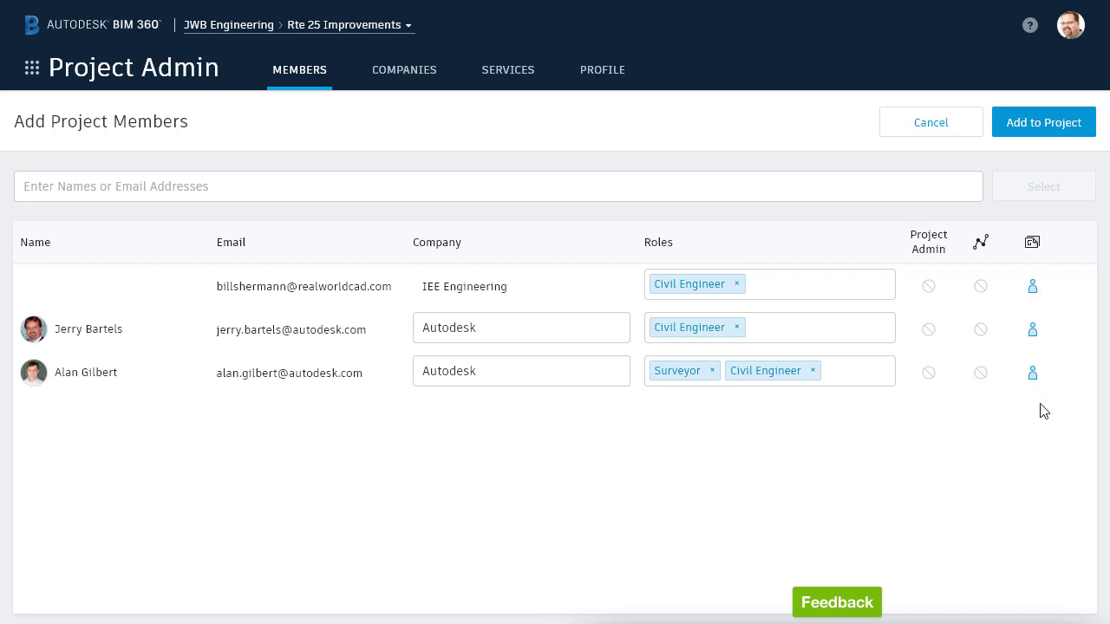
click(1034, 375)
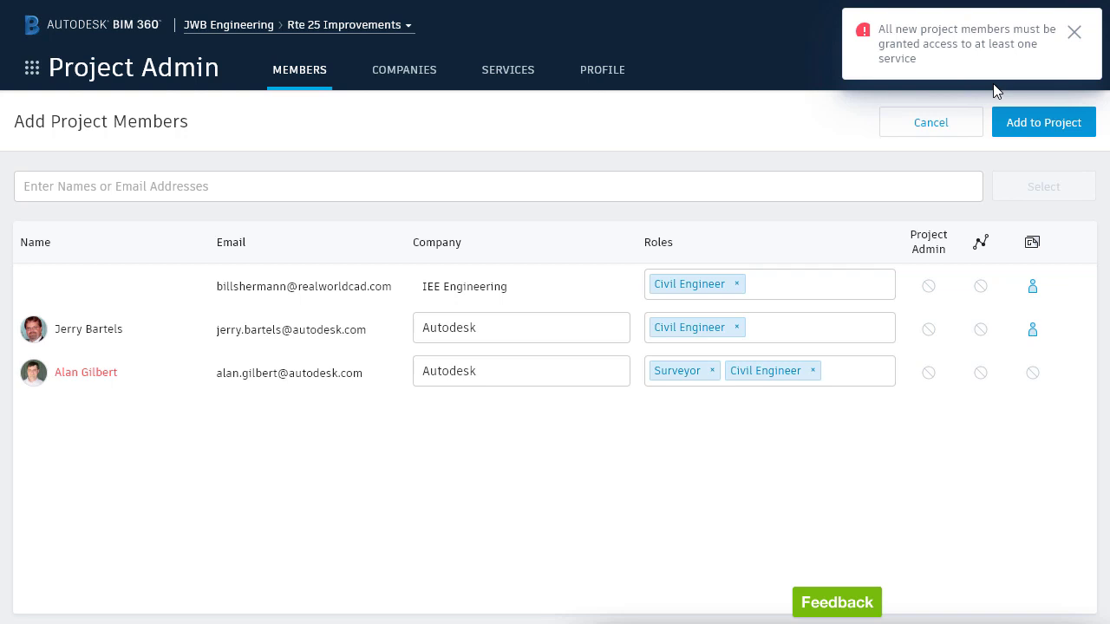
click(1035, 374)
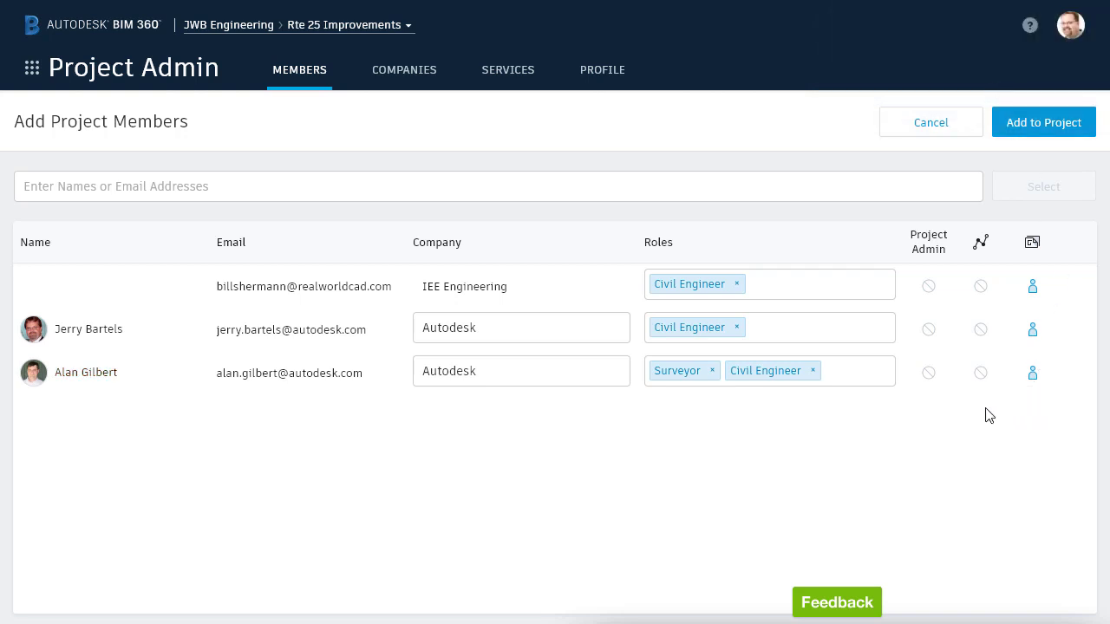
click(929, 373)
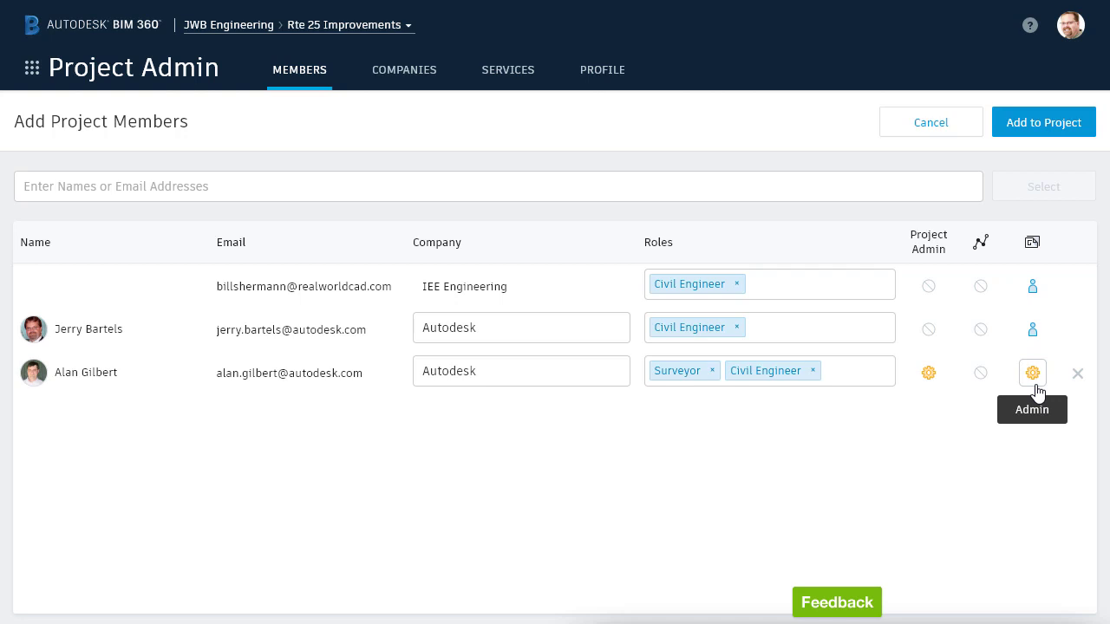
click(928, 371)
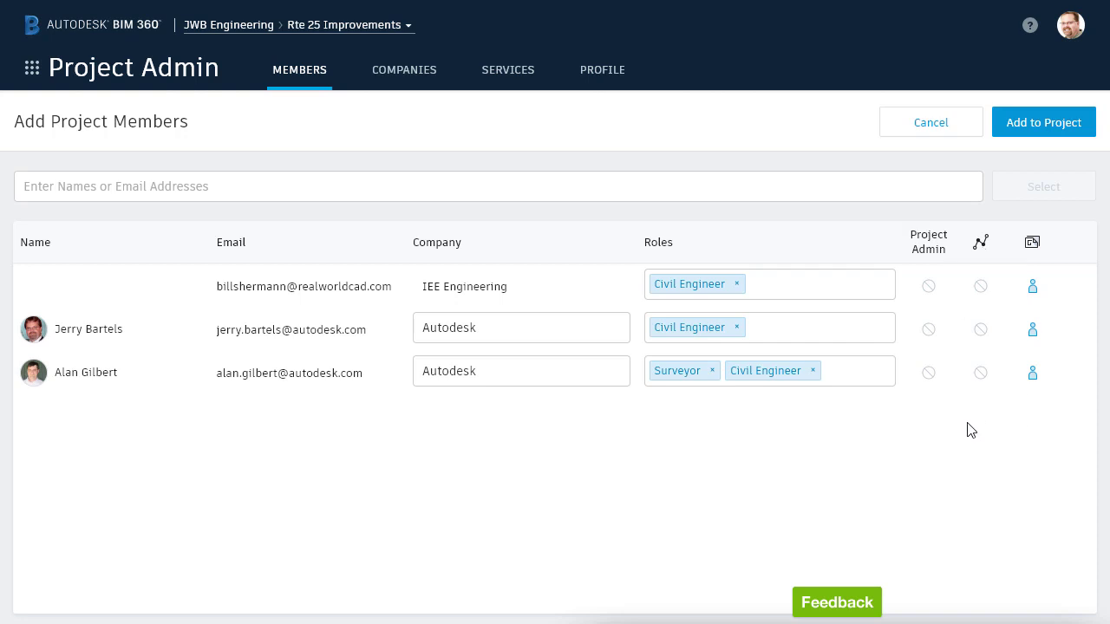
click(1056, 129)
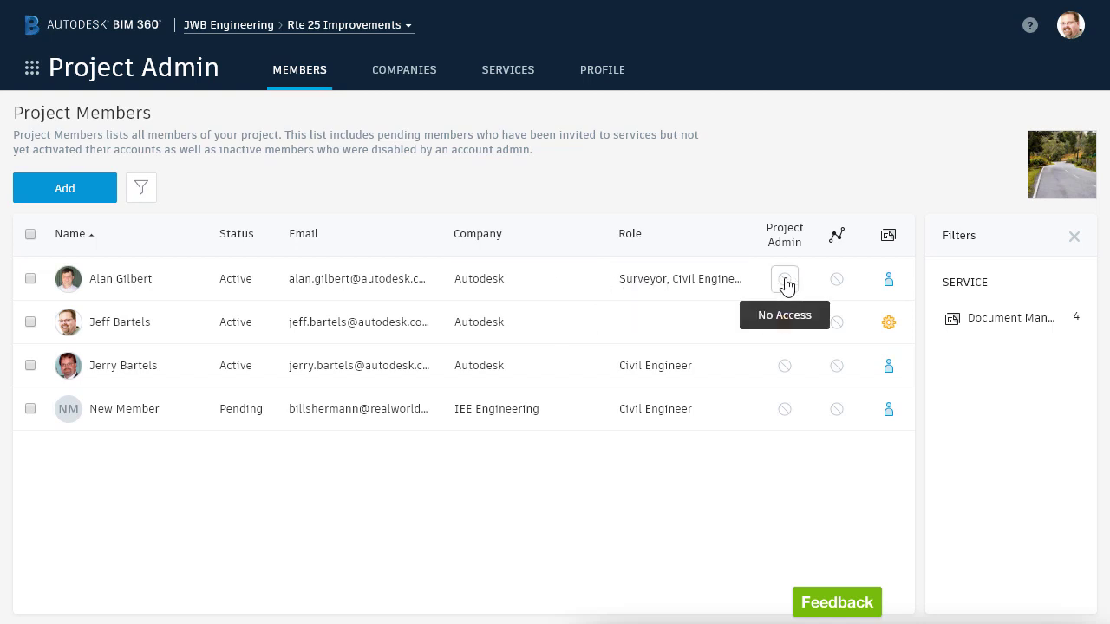
click(30, 279)
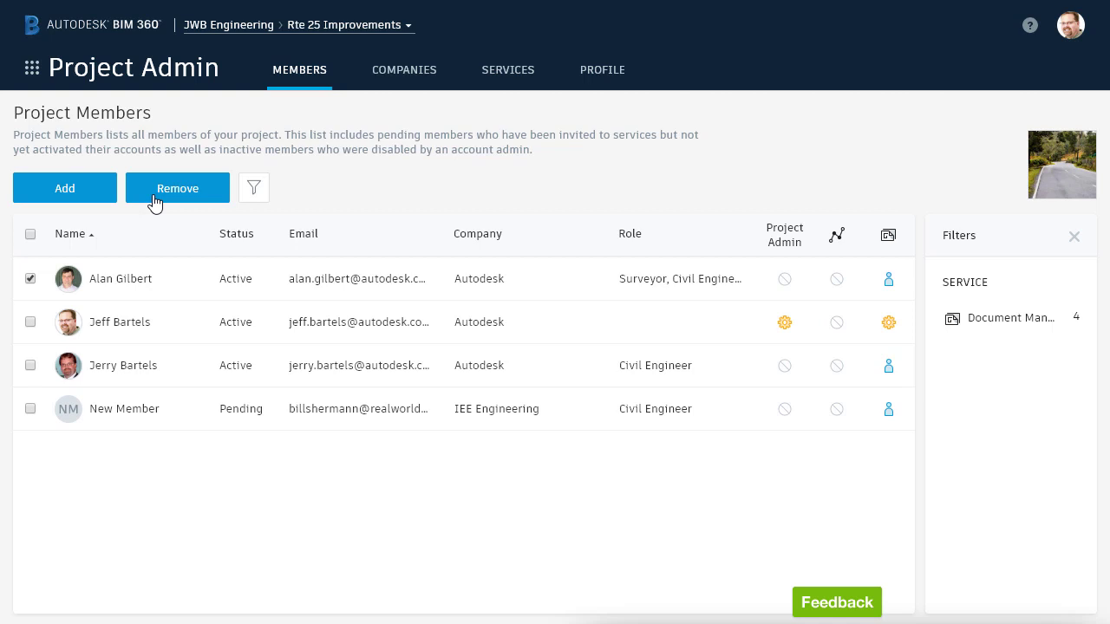
click(30, 279)
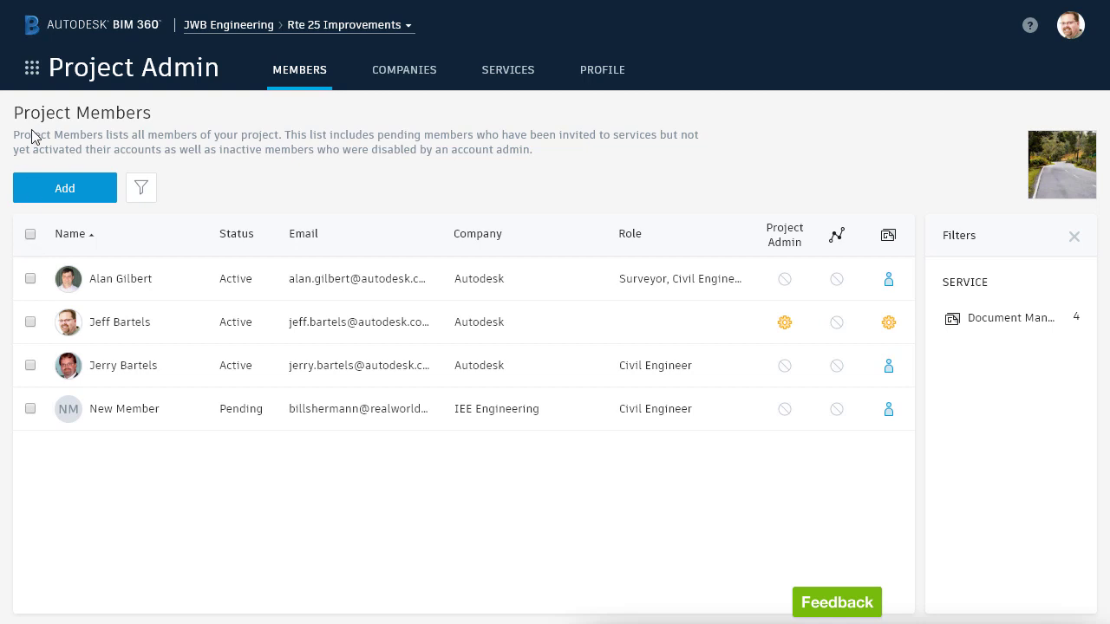
Switch to Document Management and bring up the actions menu for the Drawings folder.
click(31, 69)
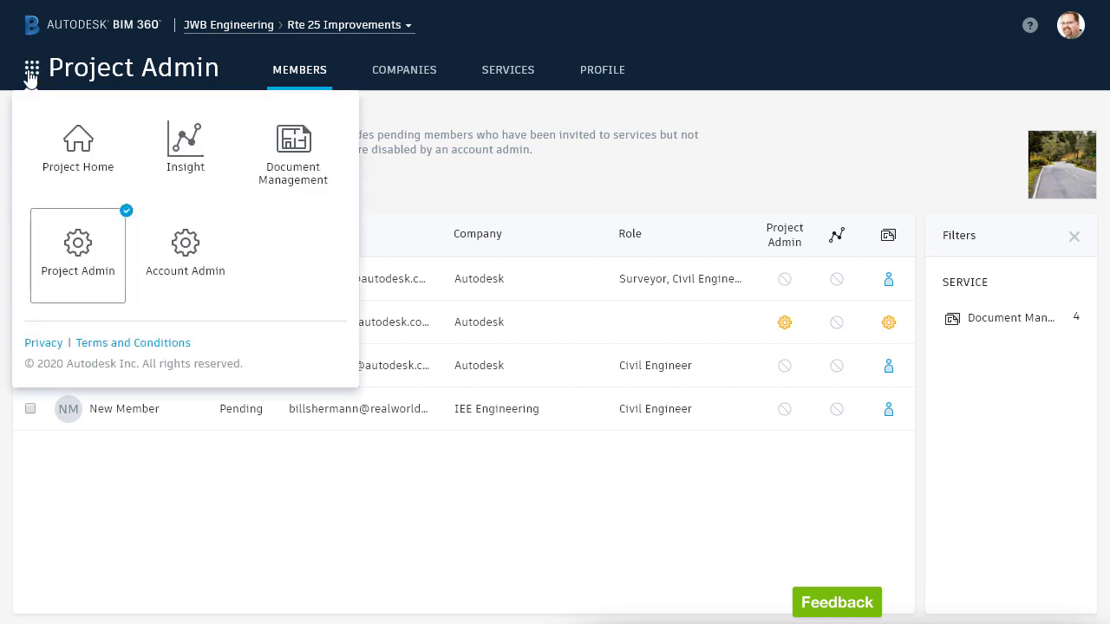
click(289, 159)
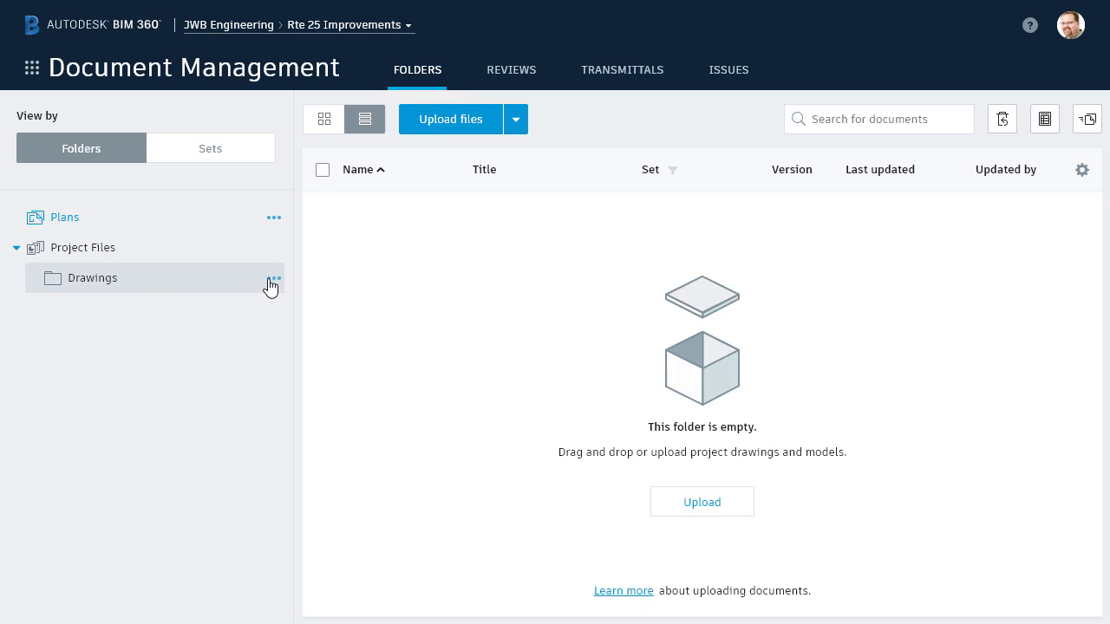
click(273, 281)
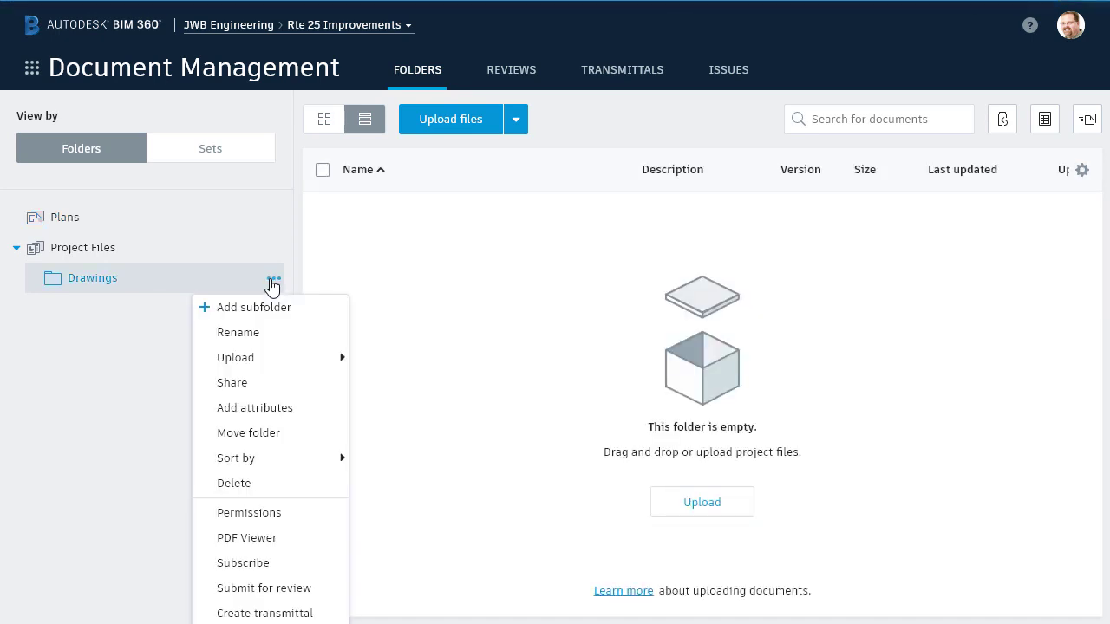
Open the Drawings folder's permissions and begin a new Add Permissions entry.
click(249, 514)
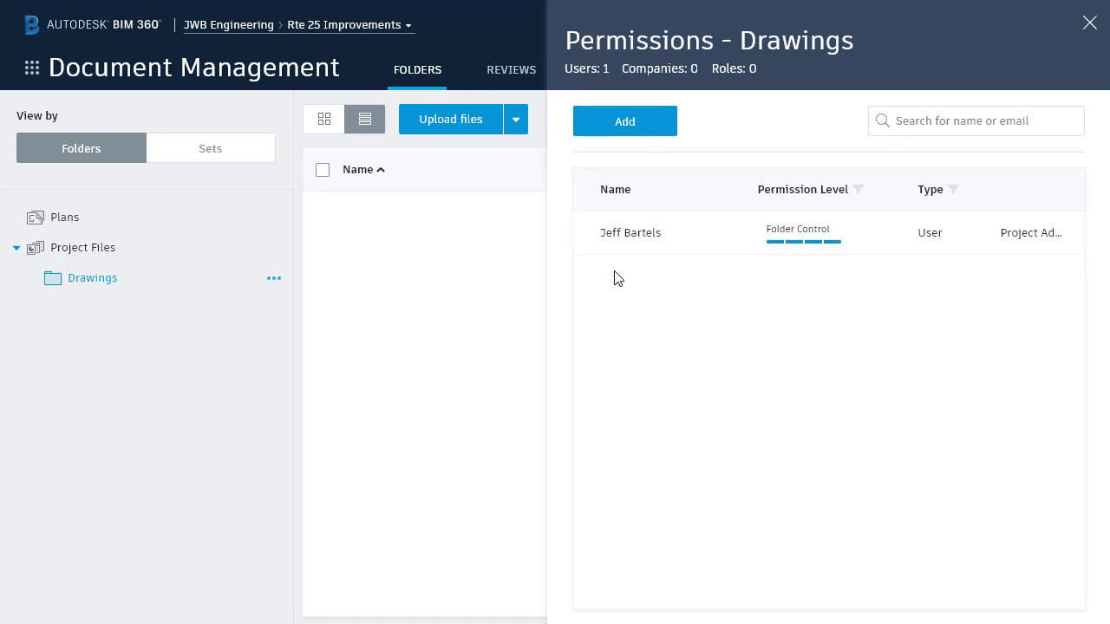
click(620, 126)
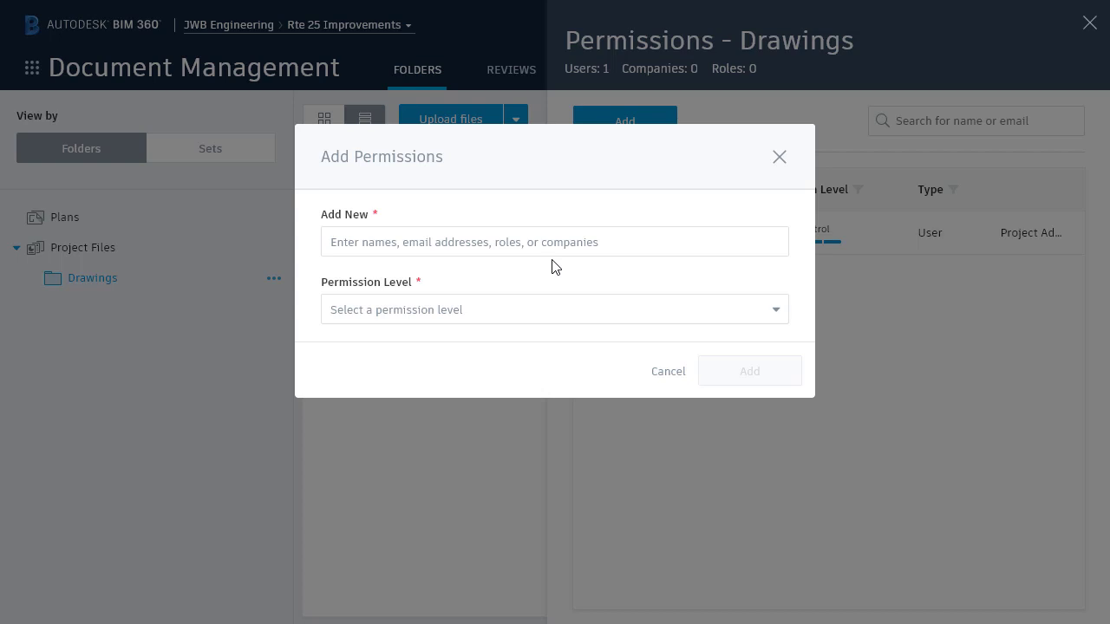
Grant the new pending member View+Download+Upload+Edit permission on the Drawings folder.
click(379, 242)
text(bil)
click(341, 300)
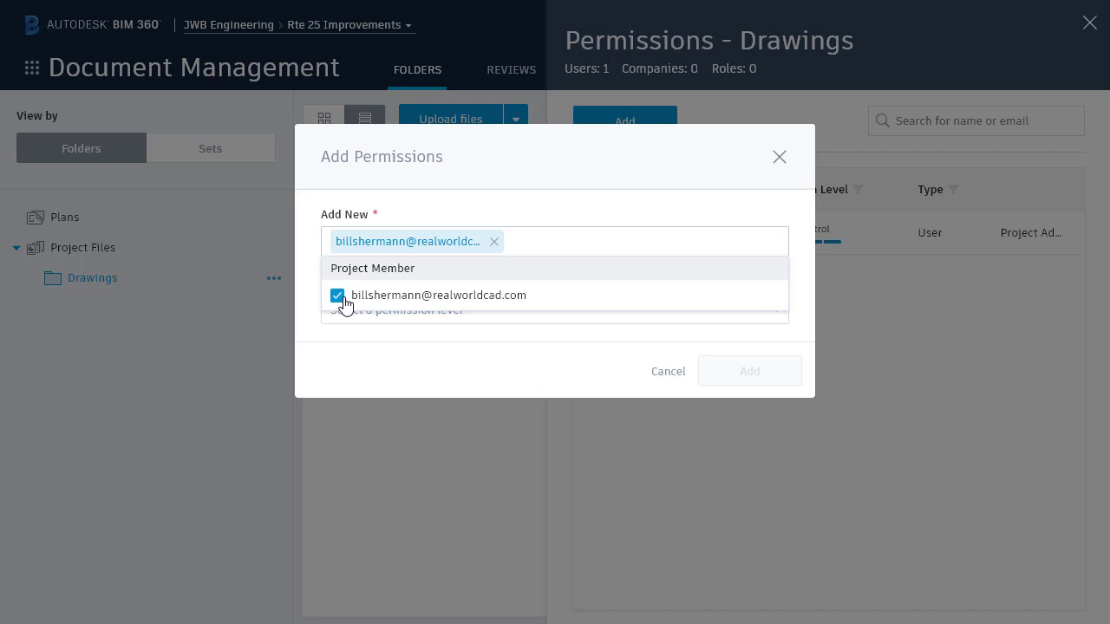
click(358, 311)
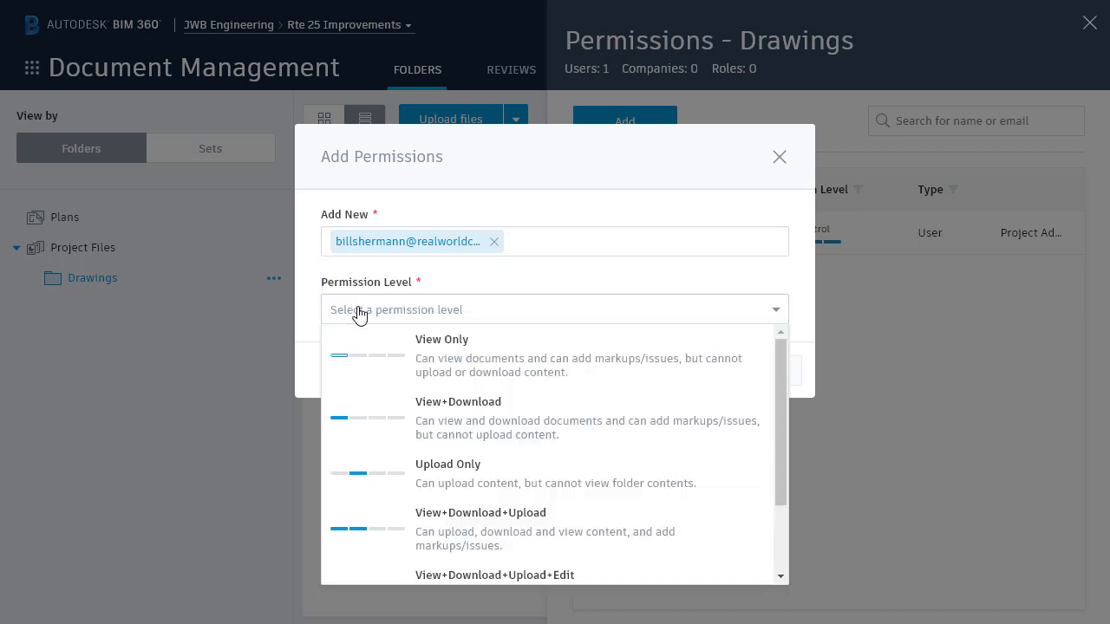
drag(780, 392, 782, 468)
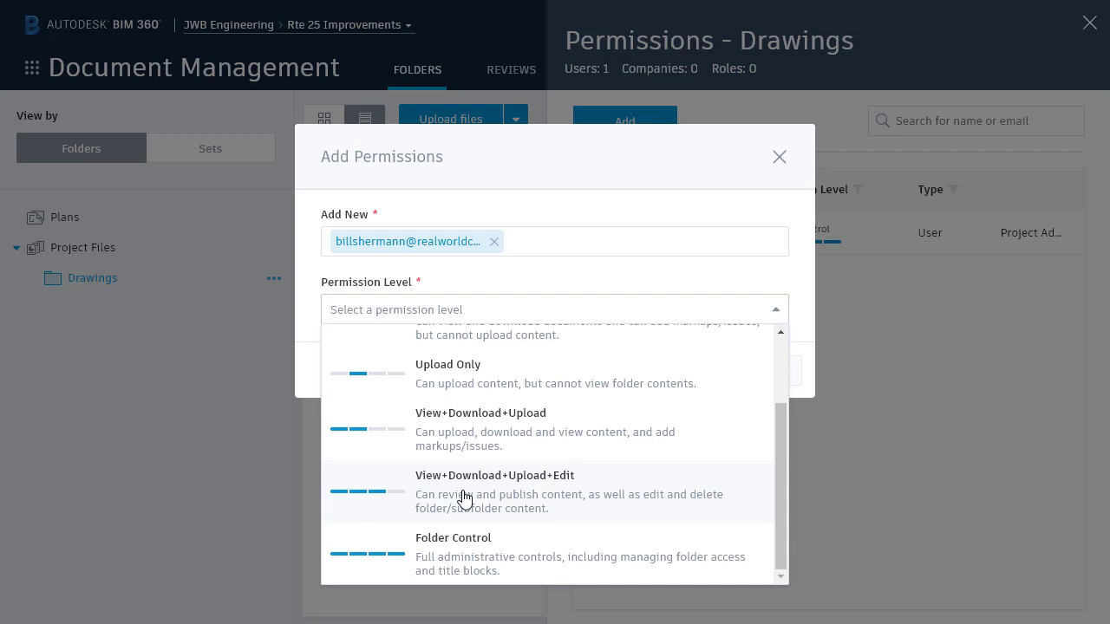
click(463, 500)
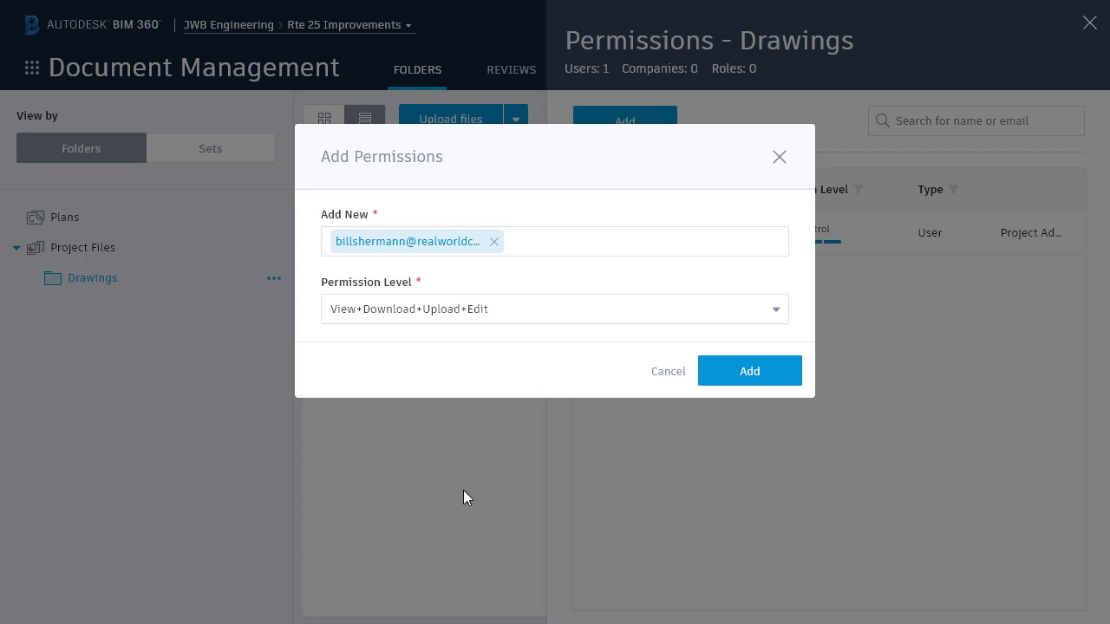
click(724, 376)
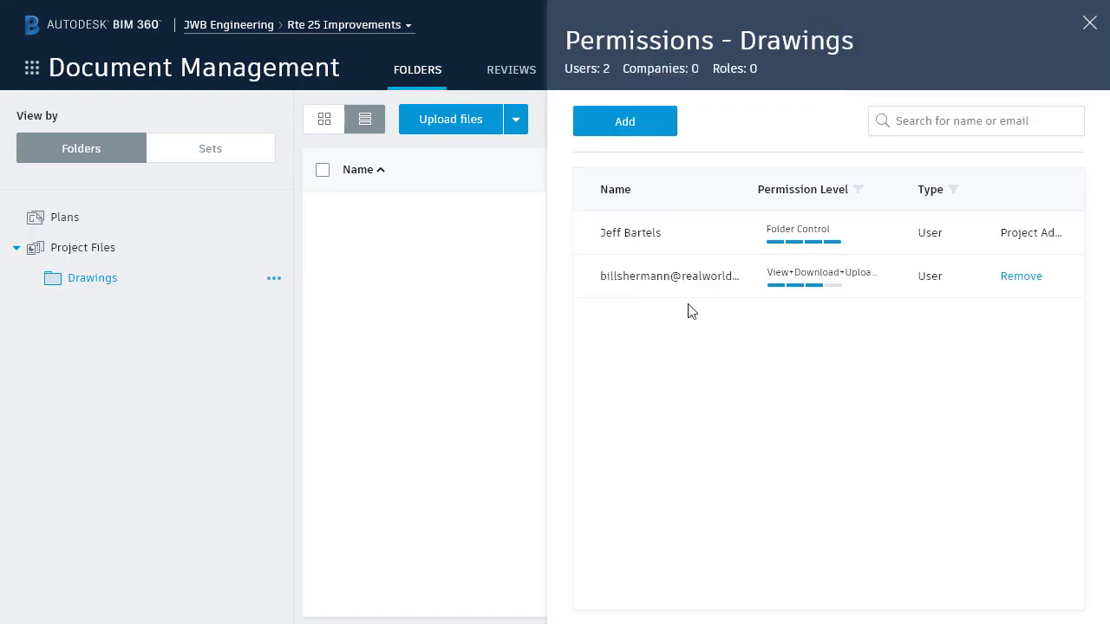
Check the member's permission level options without changes and close the Drawings permissions panel.
click(864, 279)
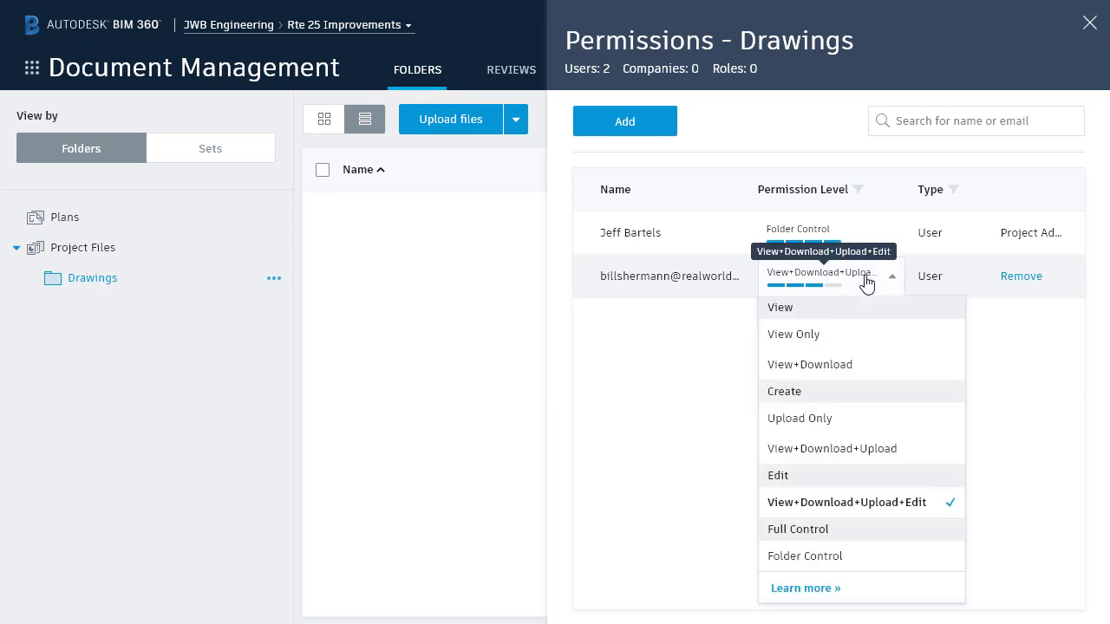
click(865, 279)
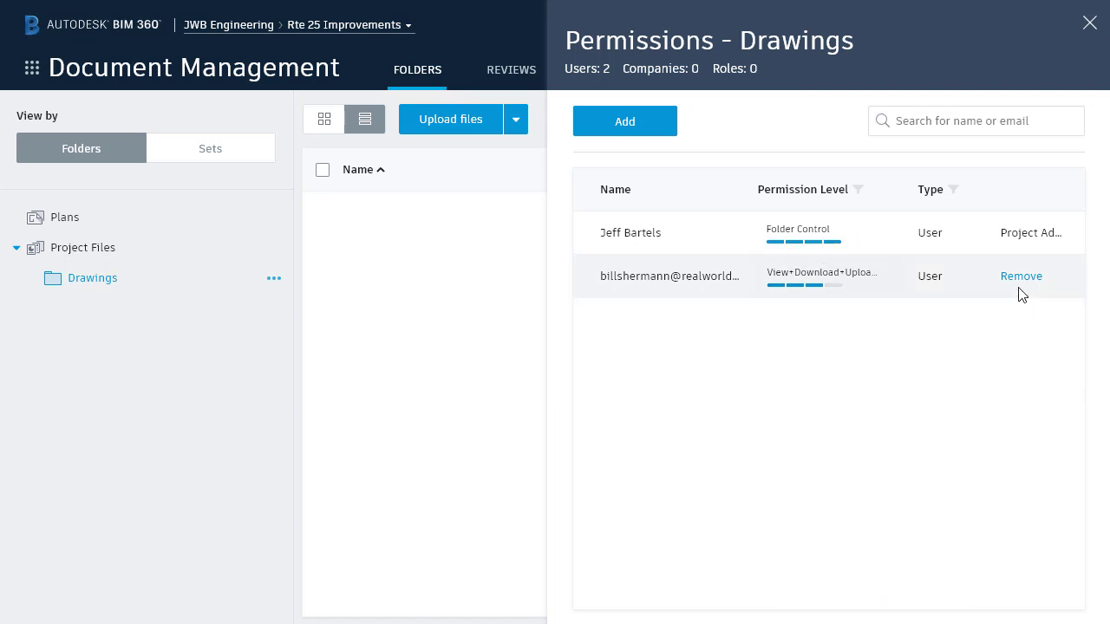
click(1088, 23)
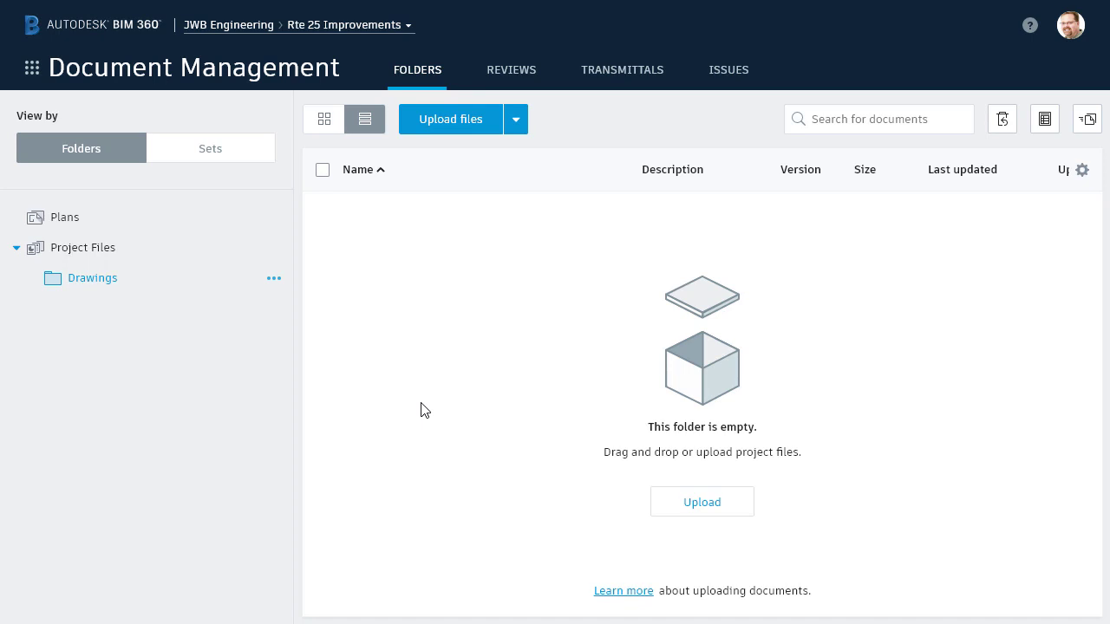
Open the Project Files folder's permissions and begin a new permission entry.
right_click(209, 250)
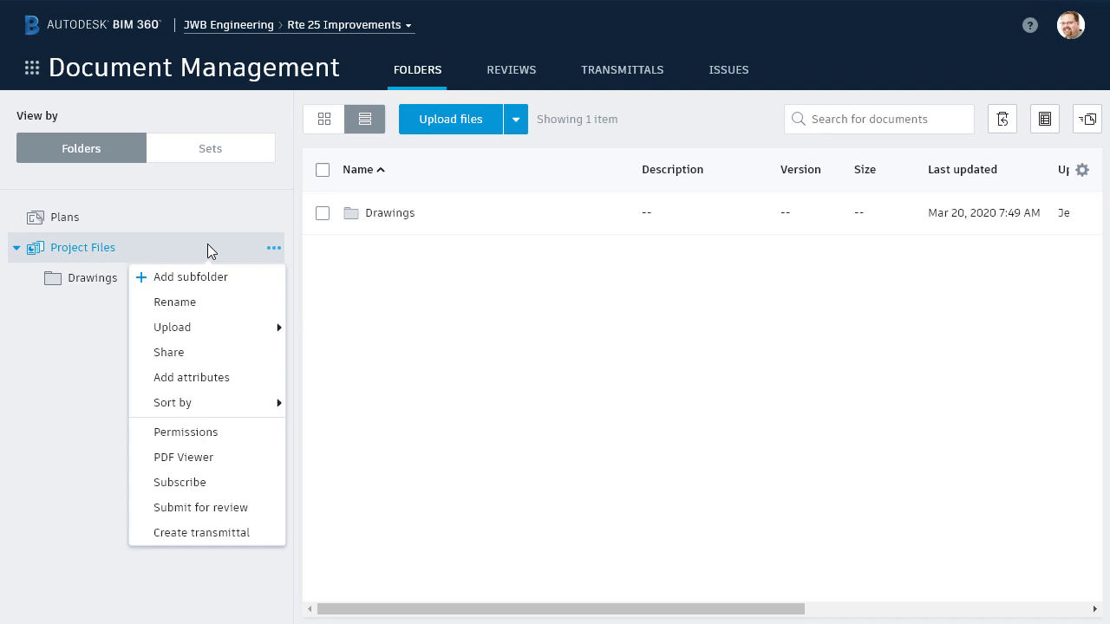
click(210, 431)
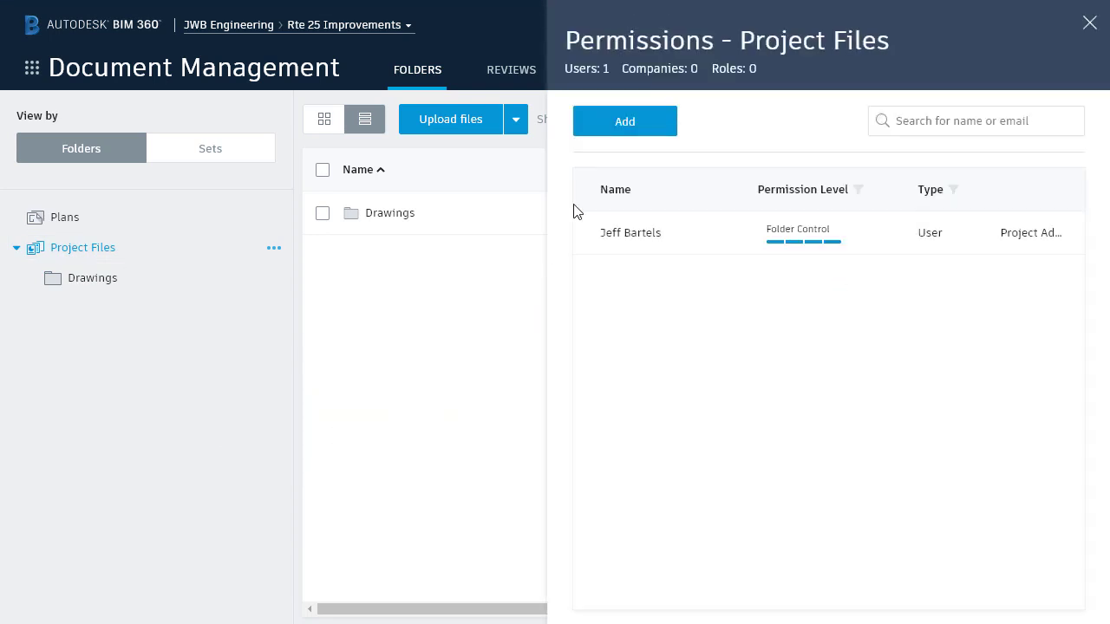
click(600, 127)
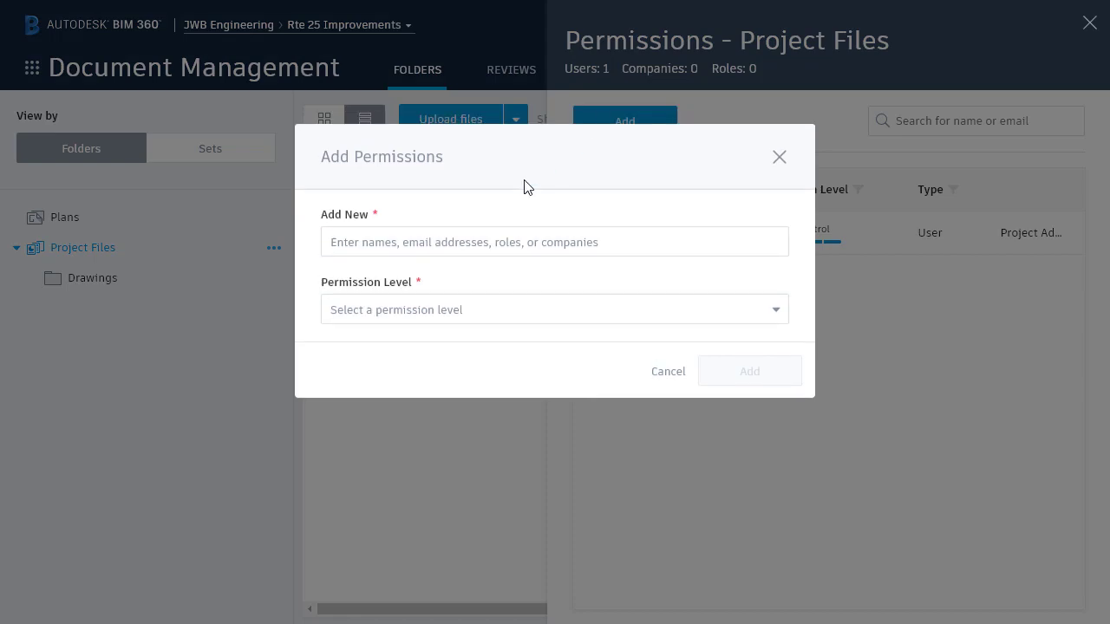
Add the Autodesk company with the View+Download+Upload+Edit permission level.
click(405, 240)
text(Autode)
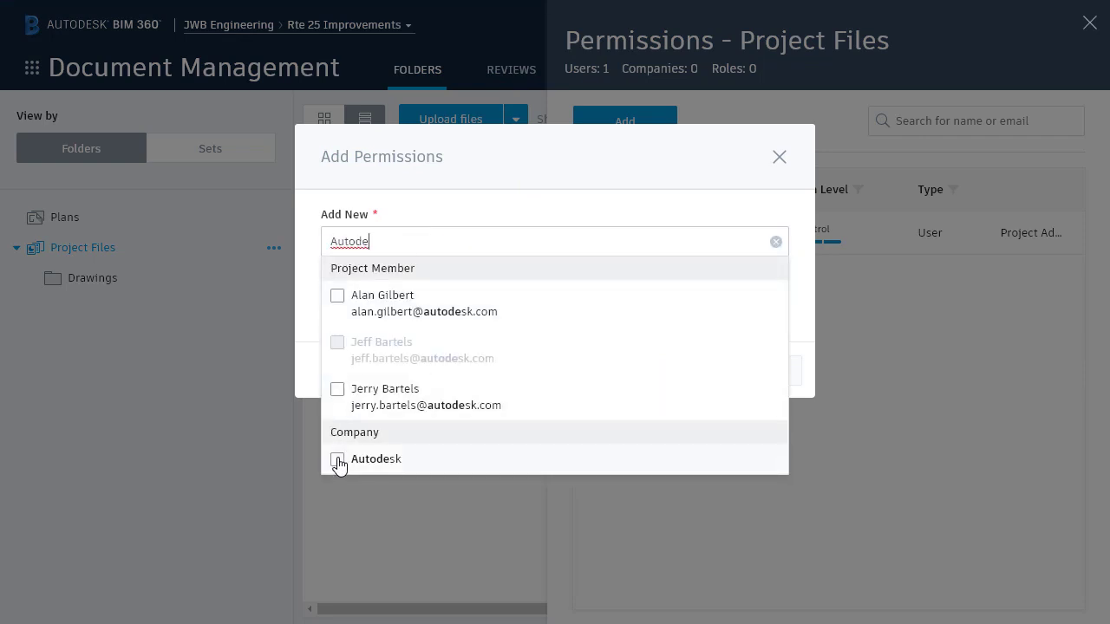
click(337, 460)
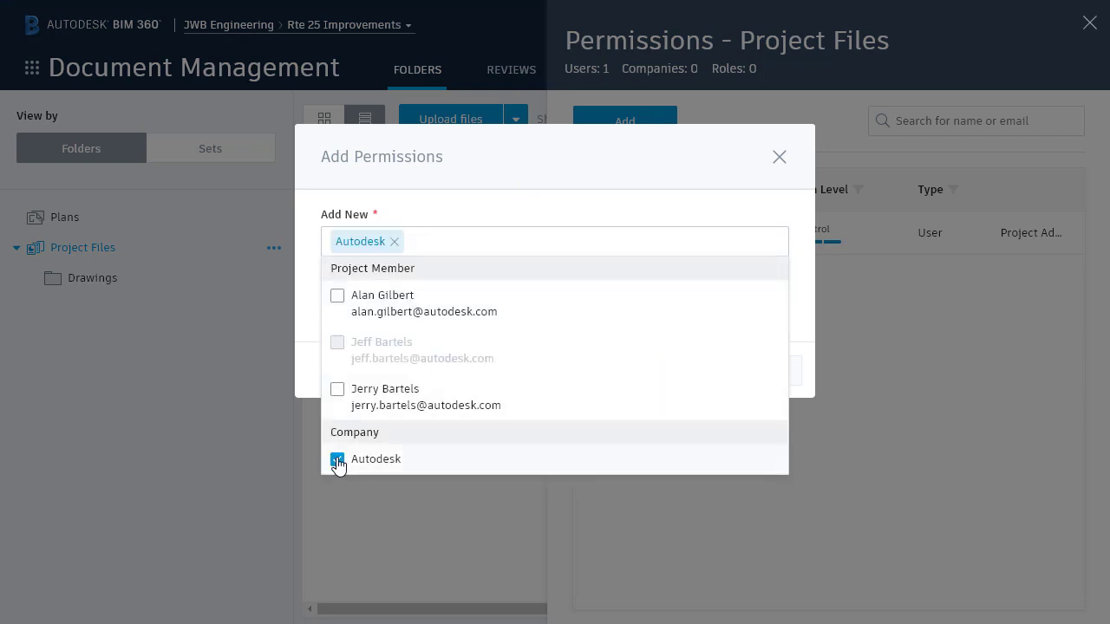
click(310, 384)
click(463, 317)
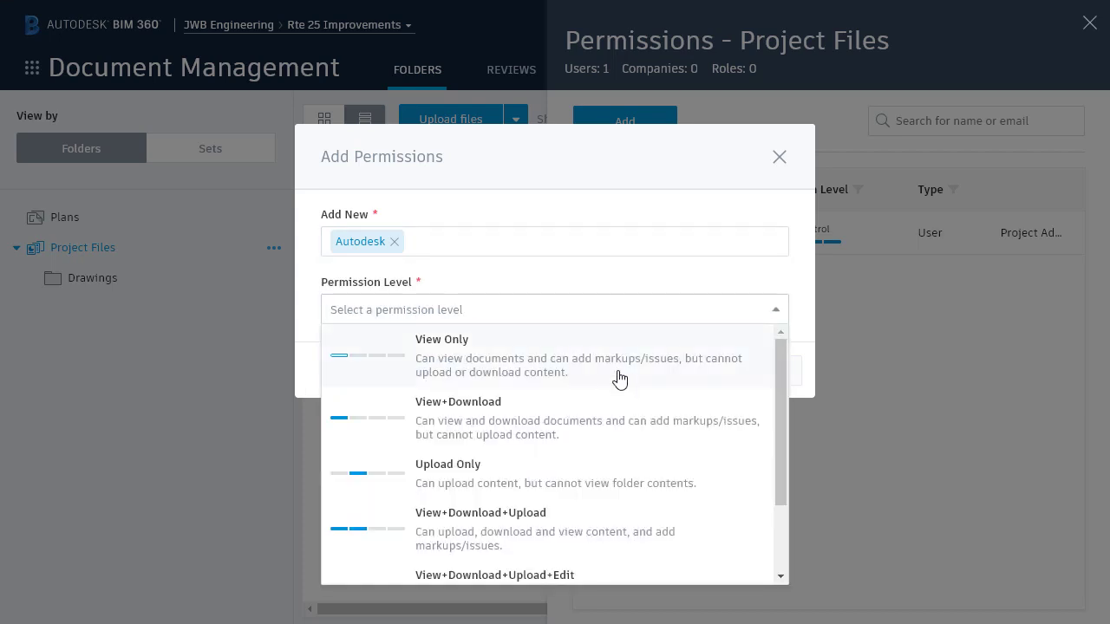
drag(780, 386, 775, 469)
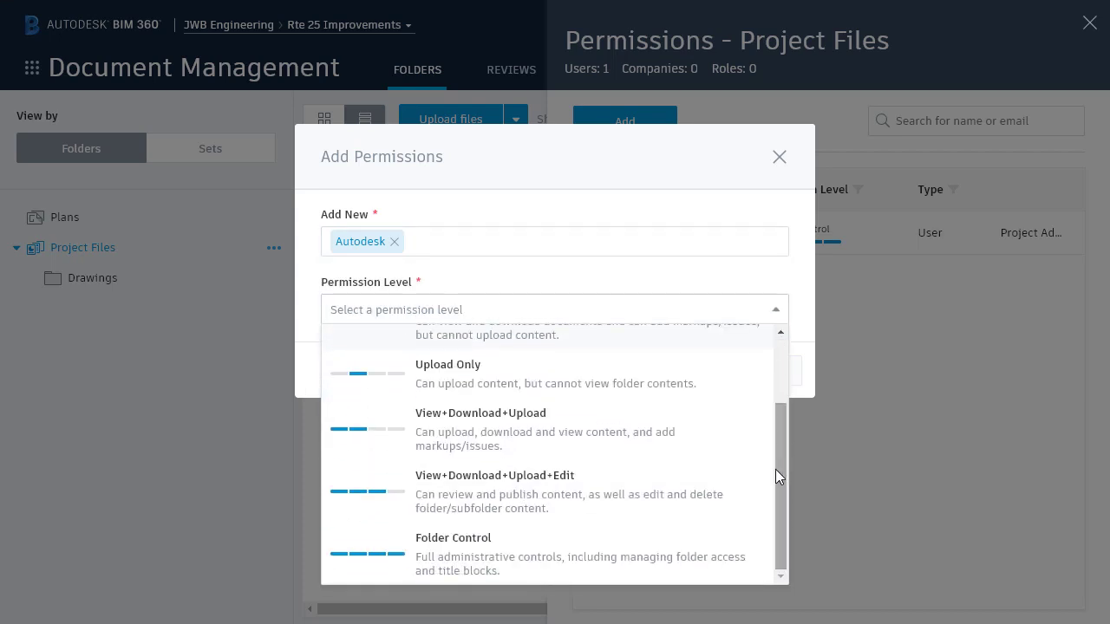
click(532, 483)
click(727, 382)
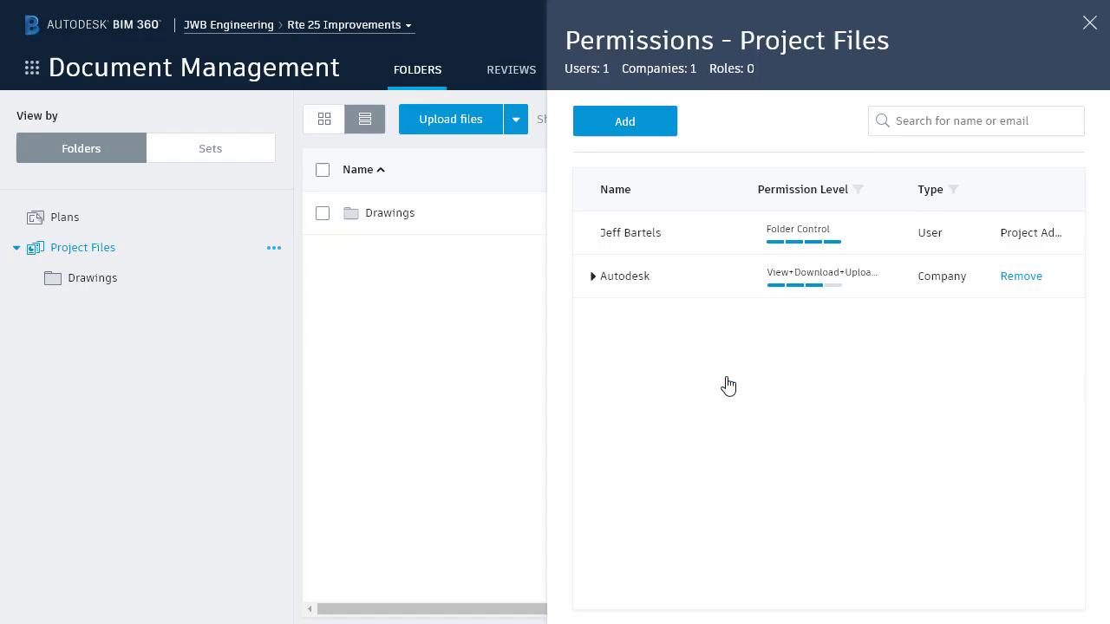
Close Project Files permissions, verify Drawings shows the Autodesk permission as Inherited, then close it.
click(1090, 24)
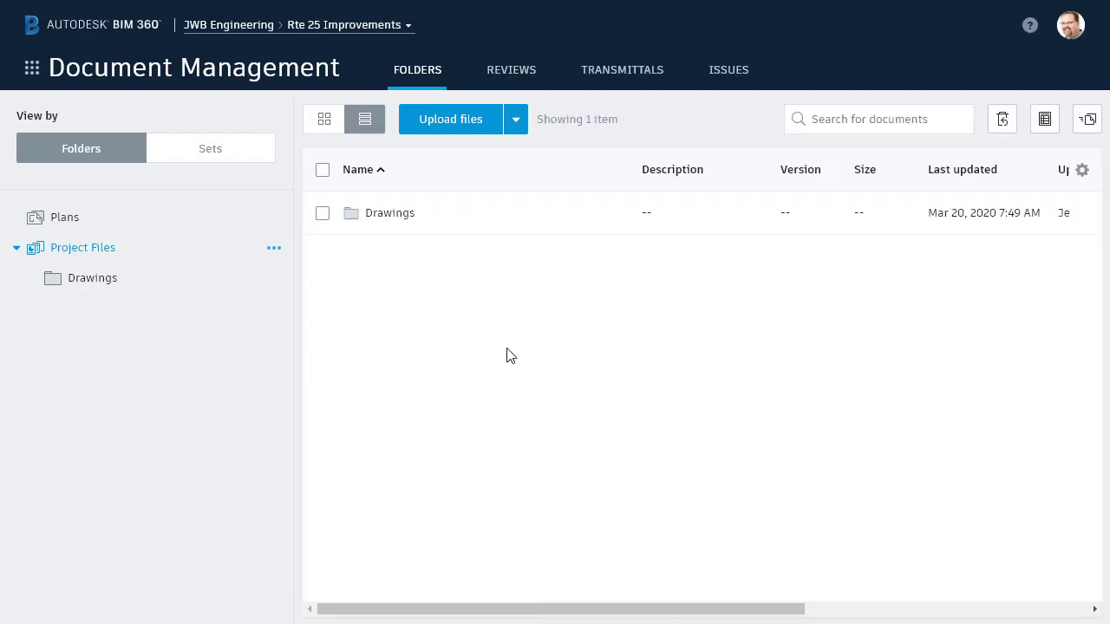
right_click(212, 283)
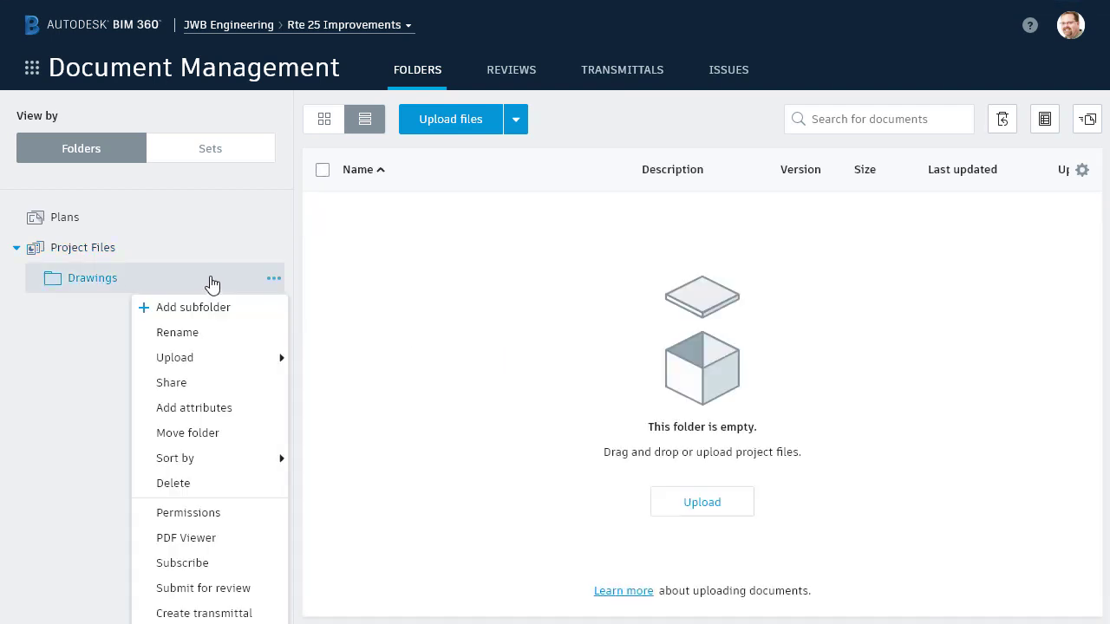
click(216, 513)
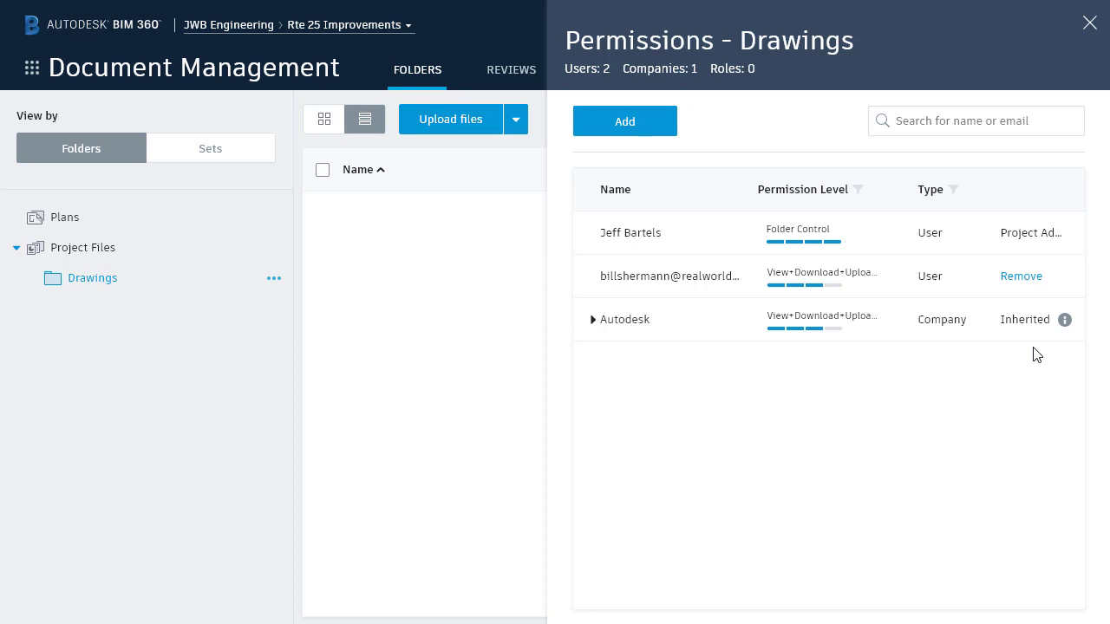
click(1089, 23)
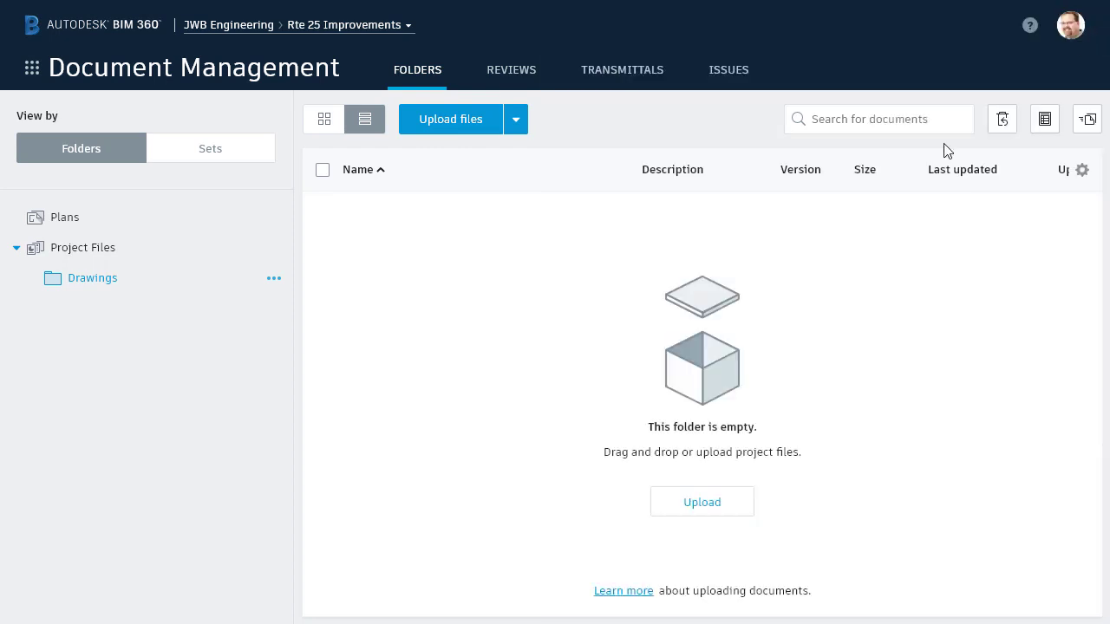